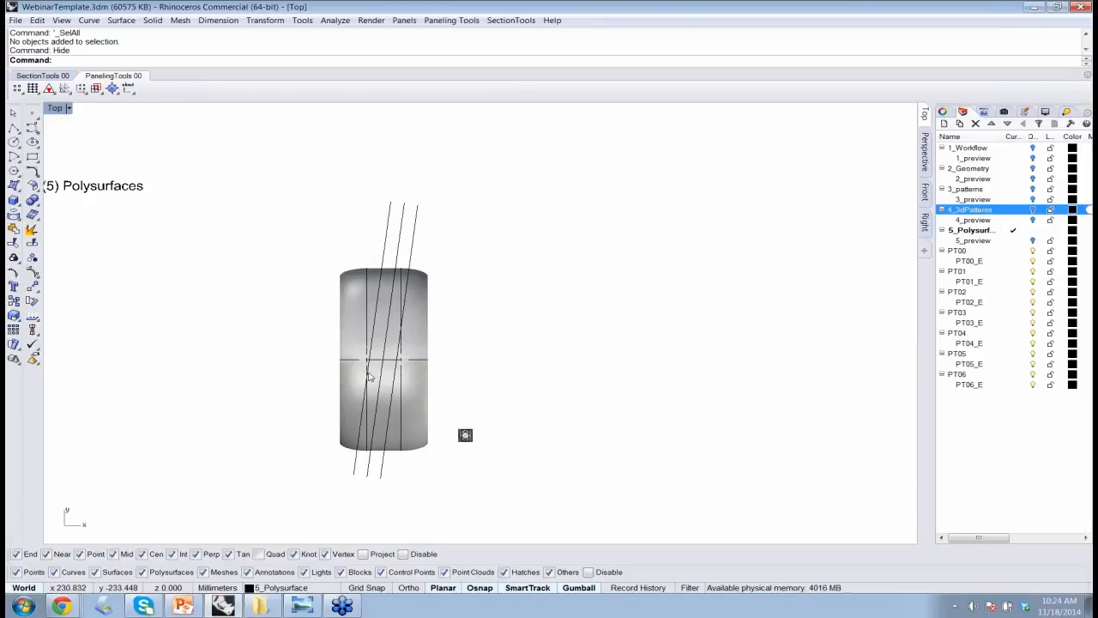
Turn on the 5_preview layer and show its finished gem-studded ring zoomed to fit in the Perspective view.
right_drag(333, 360, 427, 351)
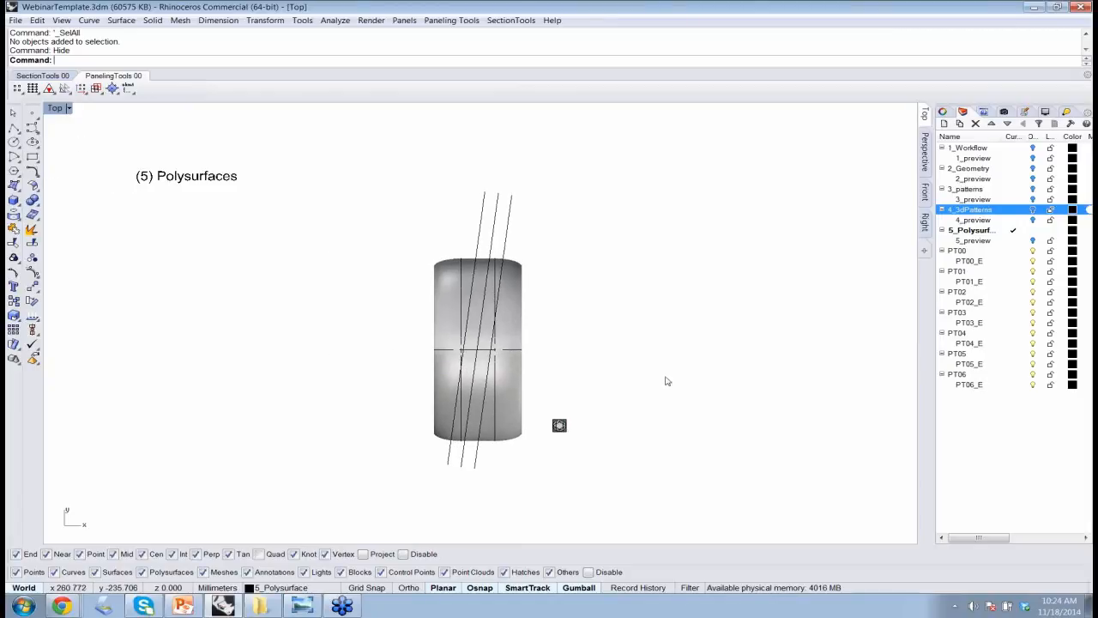
click(1033, 241)
click(1033, 241)
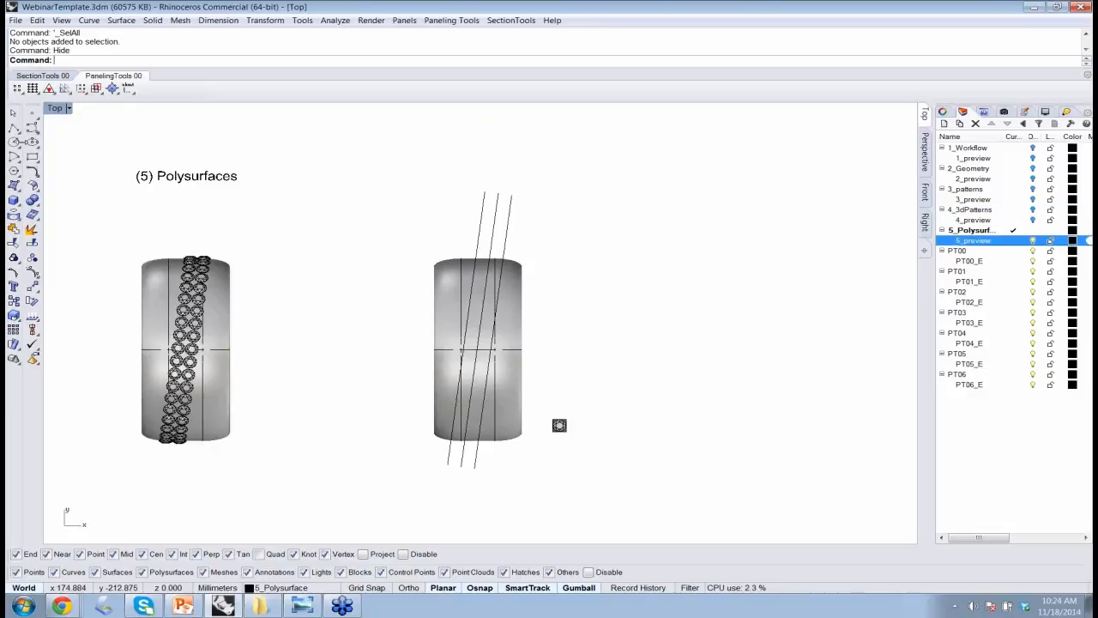
drag(213, 382, 59, 225)
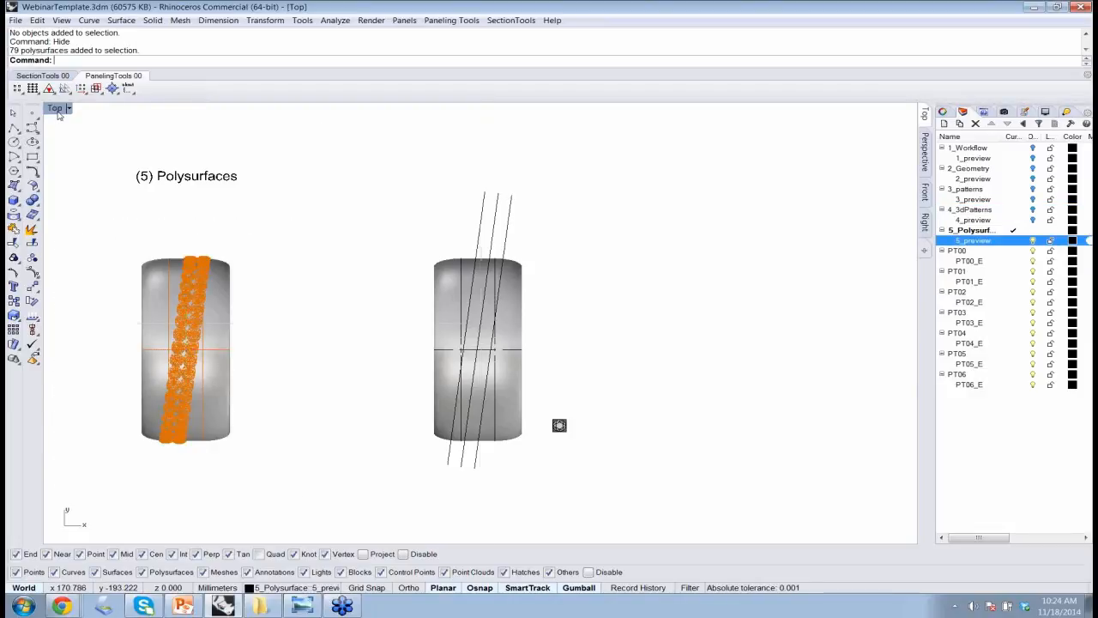
double_click(56, 108)
double_click(494, 109)
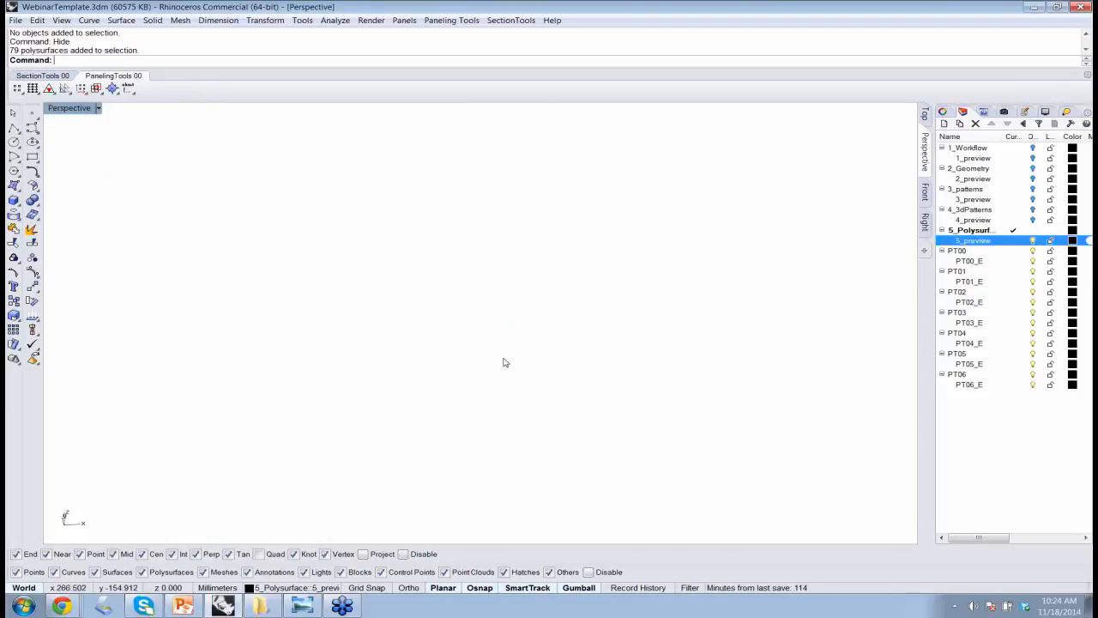
text(zoom)
key(Return)
text(s)
key(Return)
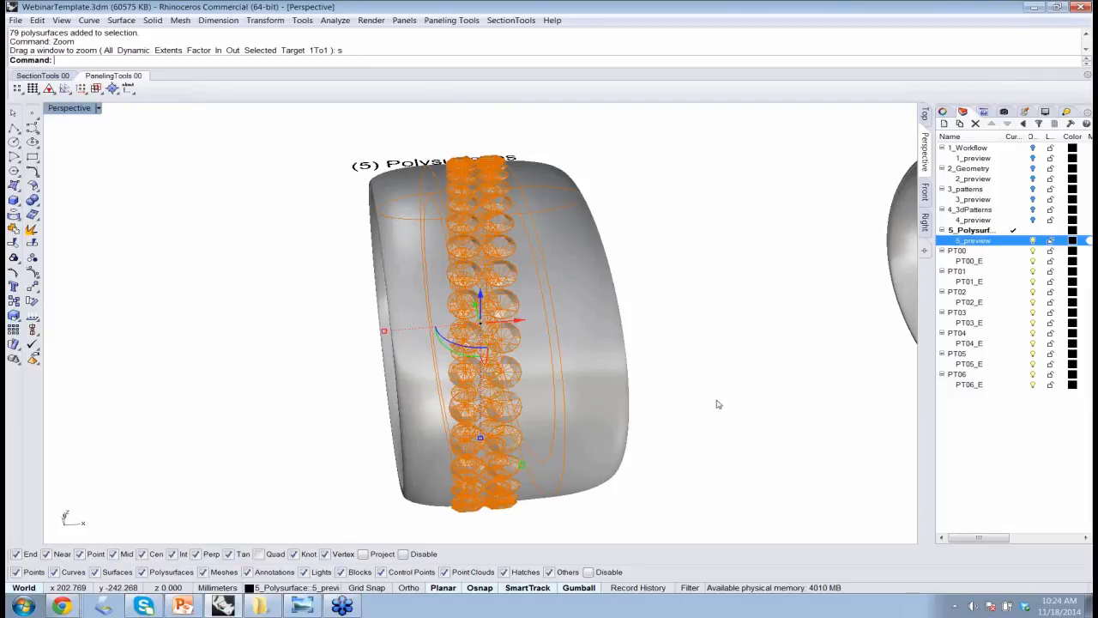
Examine the two rows of gems running around the preview ring from several angles.
key(Escape)
right_drag(546, 424, 434, 421)
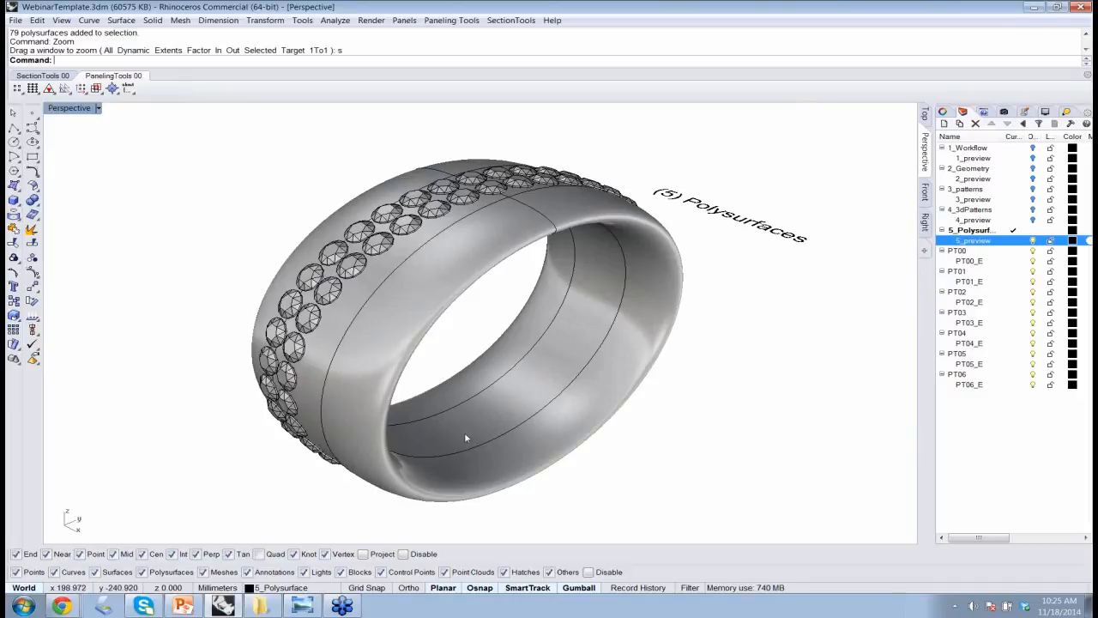
right_drag(567, 441, 473, 339)
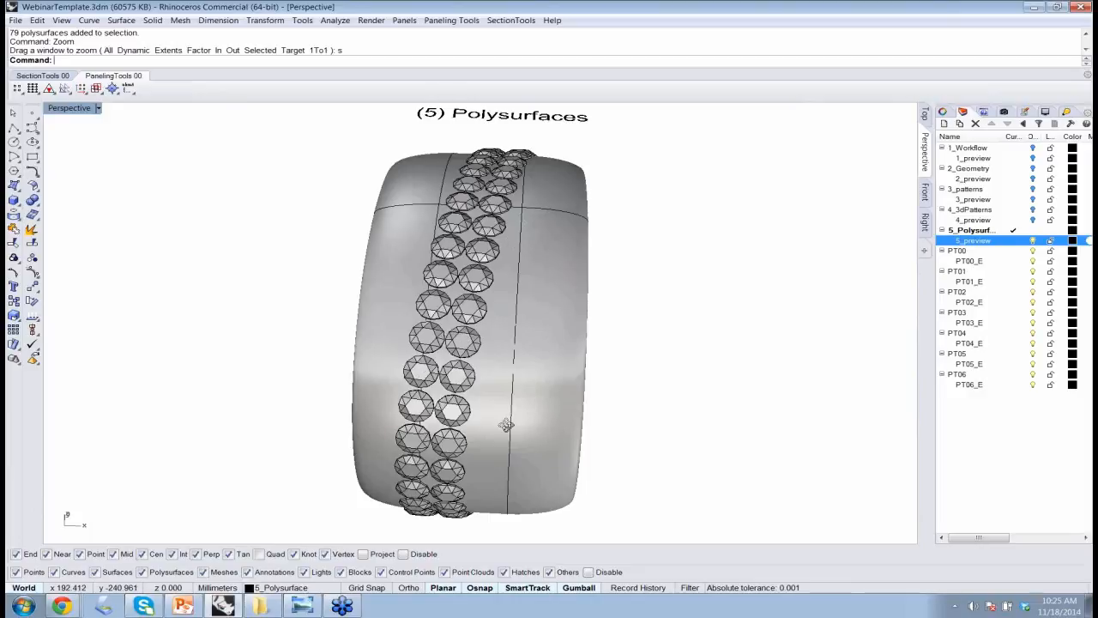
right_drag(505, 434, 472, 429)
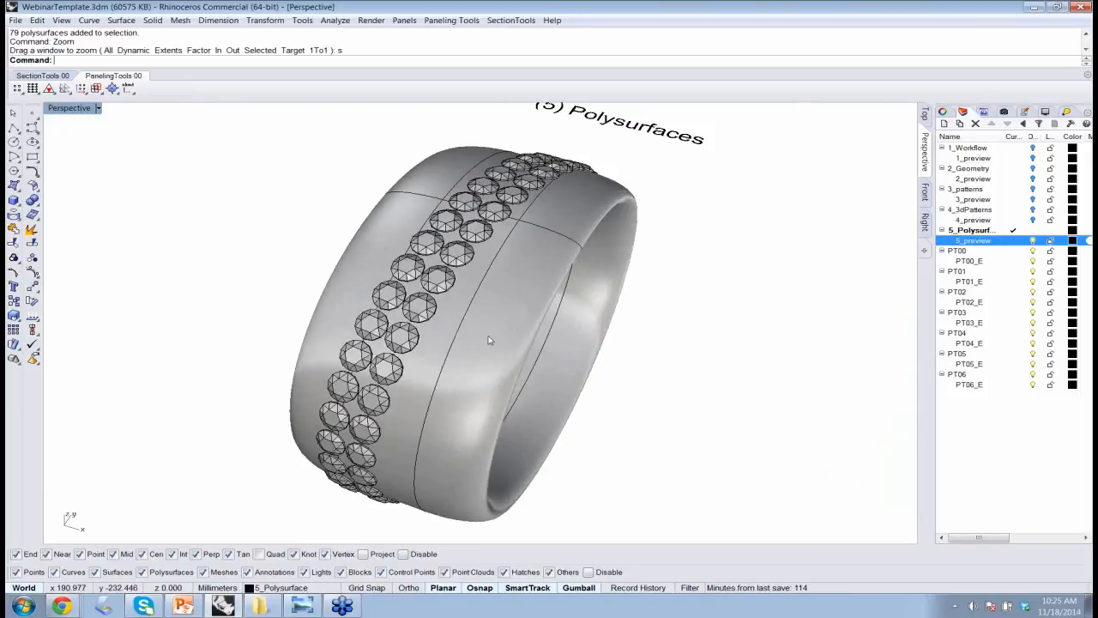
click(426, 273)
click(423, 270)
click(442, 275)
click(626, 311)
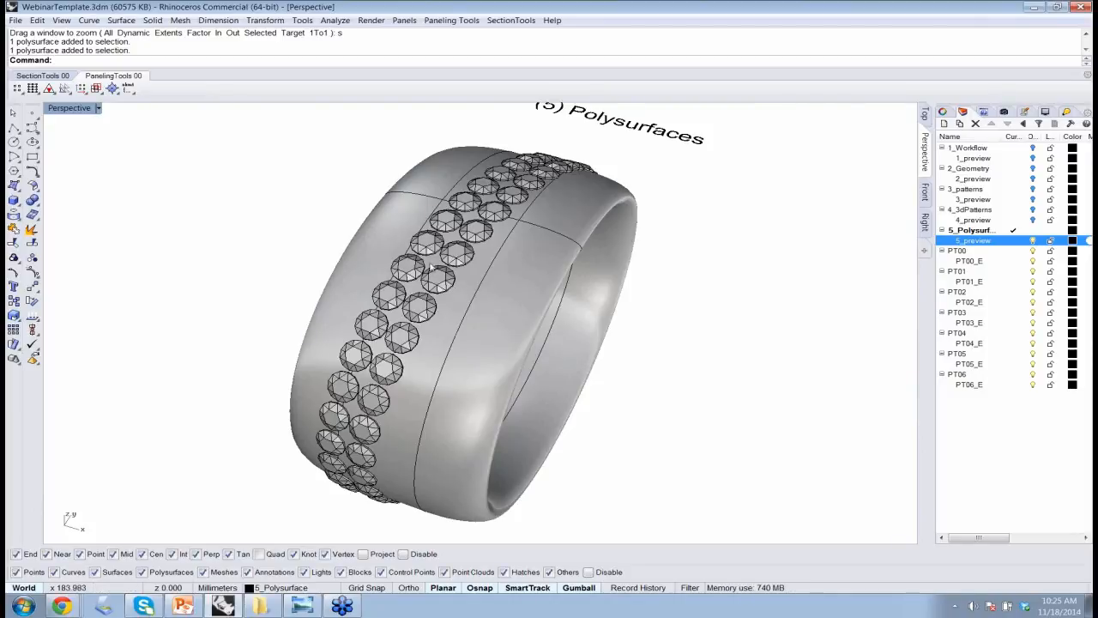
Turn off the 5_preview layer and return to a Top view of the plain ring with the three slanted lines.
click(1032, 241)
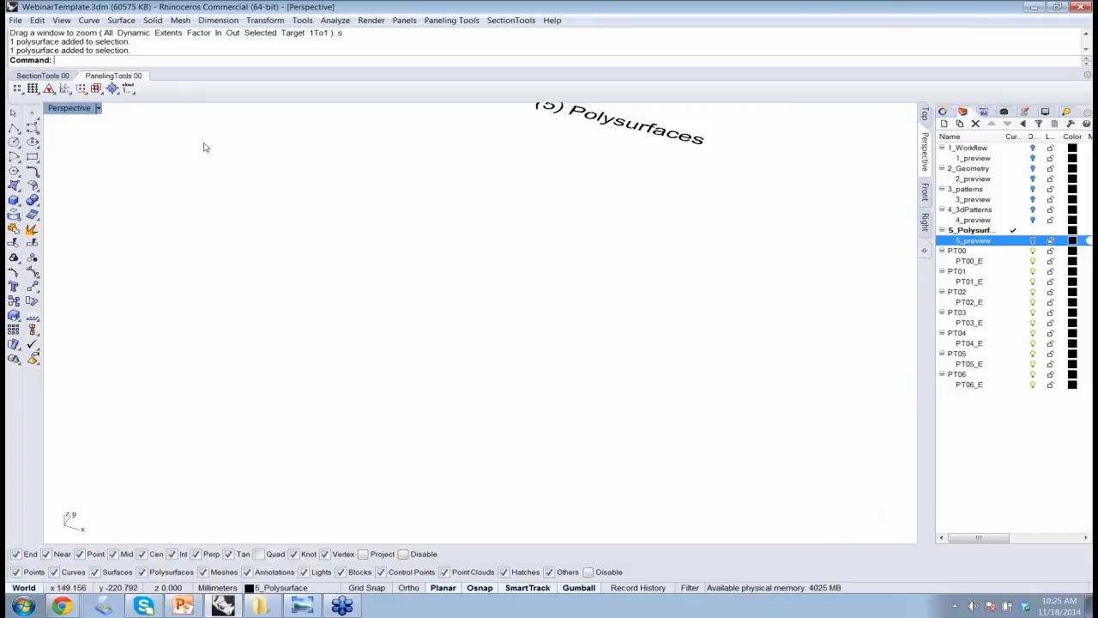
key(ctrl+m)
double_click(56, 108)
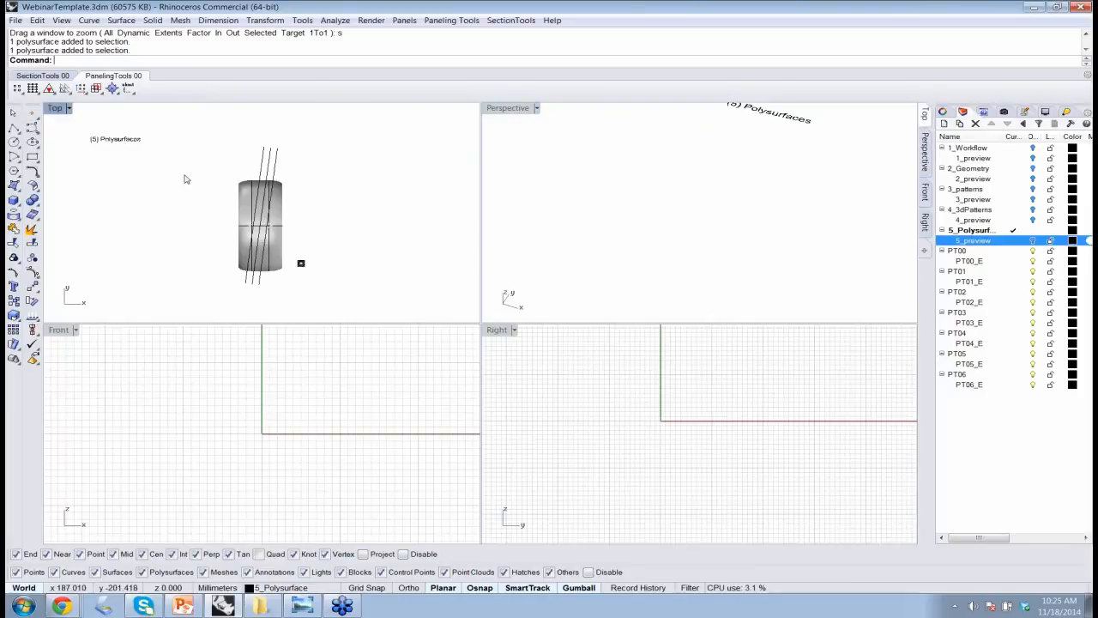
right_drag(440, 335, 242, 298)
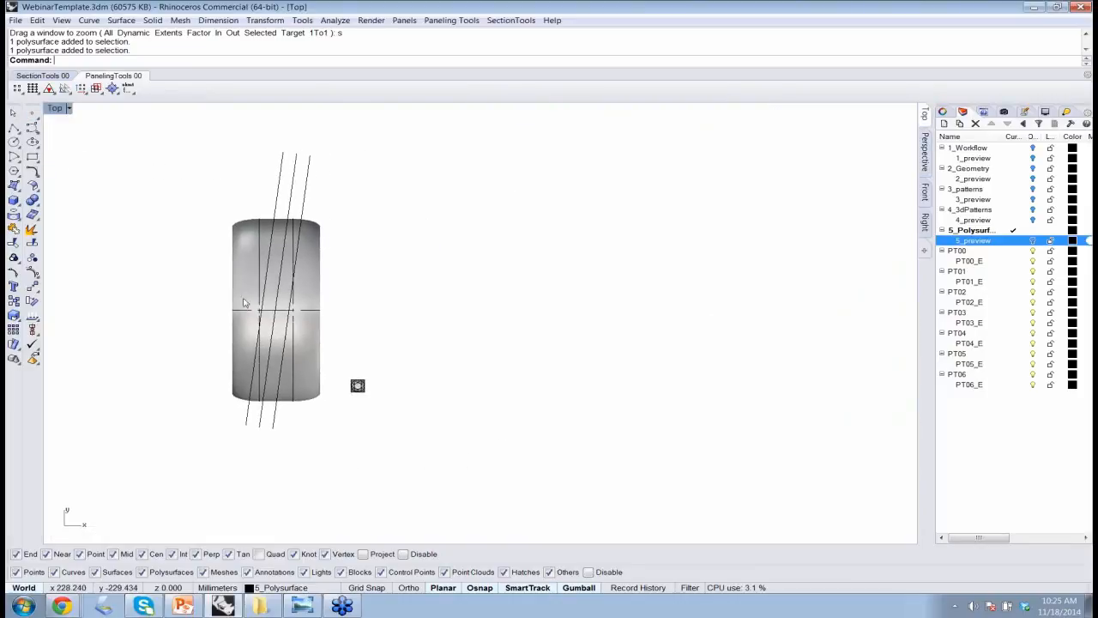
scroll(322, 372, up, 2)
right_drag(323, 371, 288, 435)
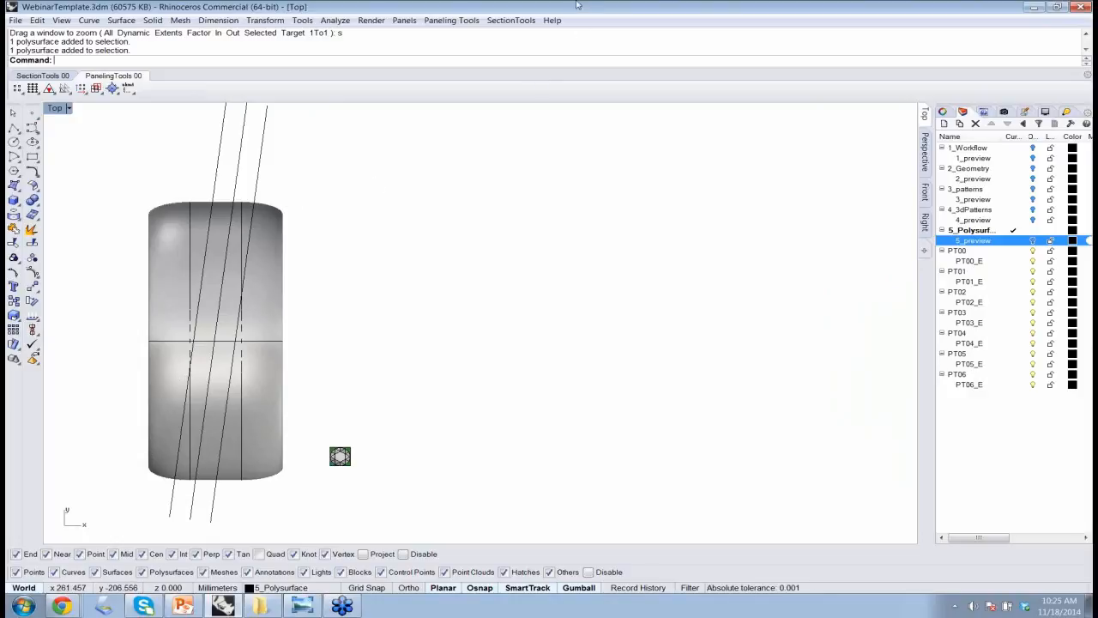
Create a Surface Domain Number paneling grid on the ring's outer surface with 8 U spans, 10 V spans and grouping on.
click(451, 20)
mouse_move(513, 89)
mouse_move(515, 35)
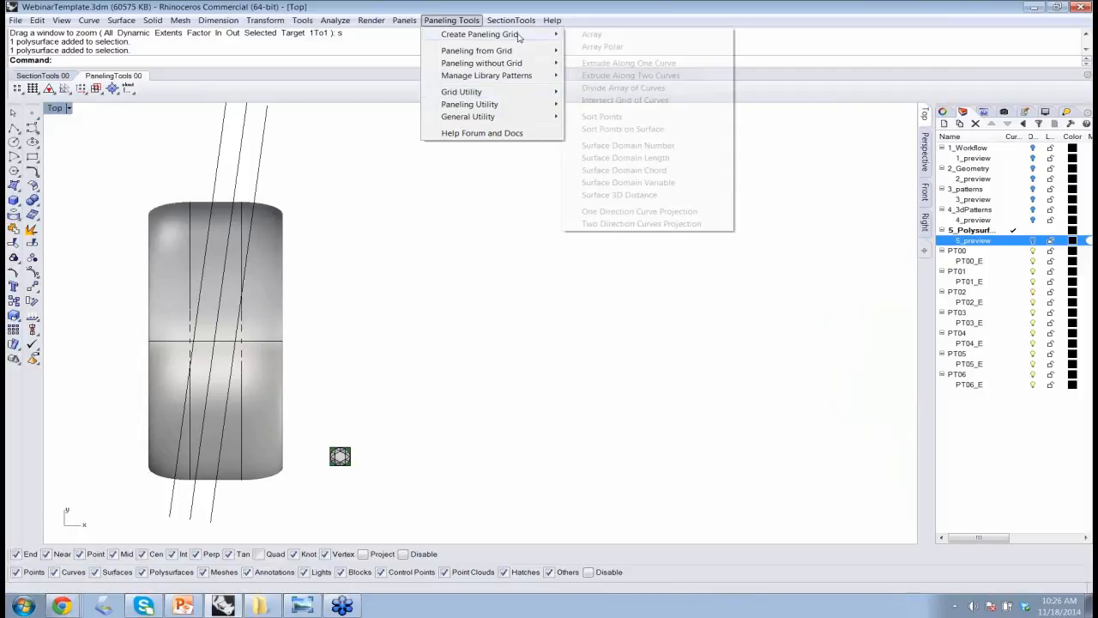
click(647, 146)
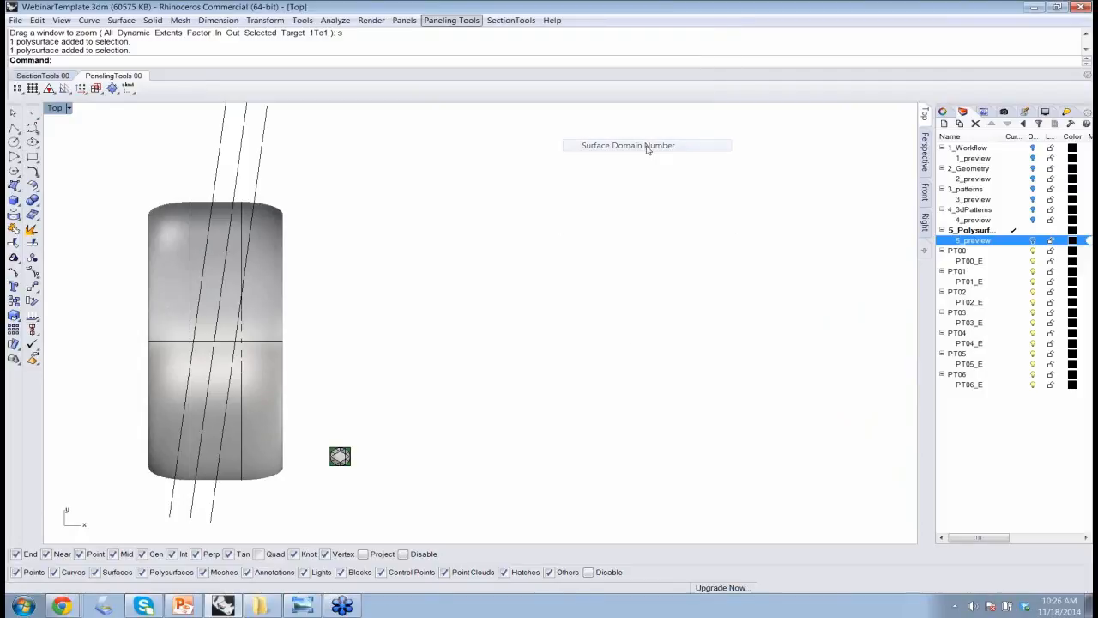
click(256, 346)
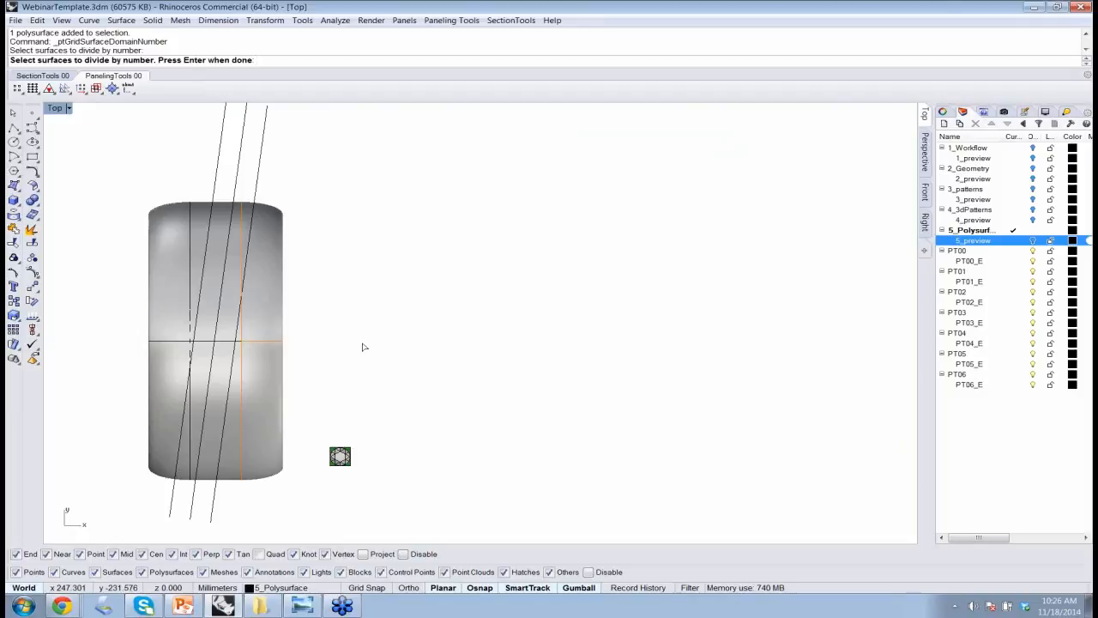
key(Return)
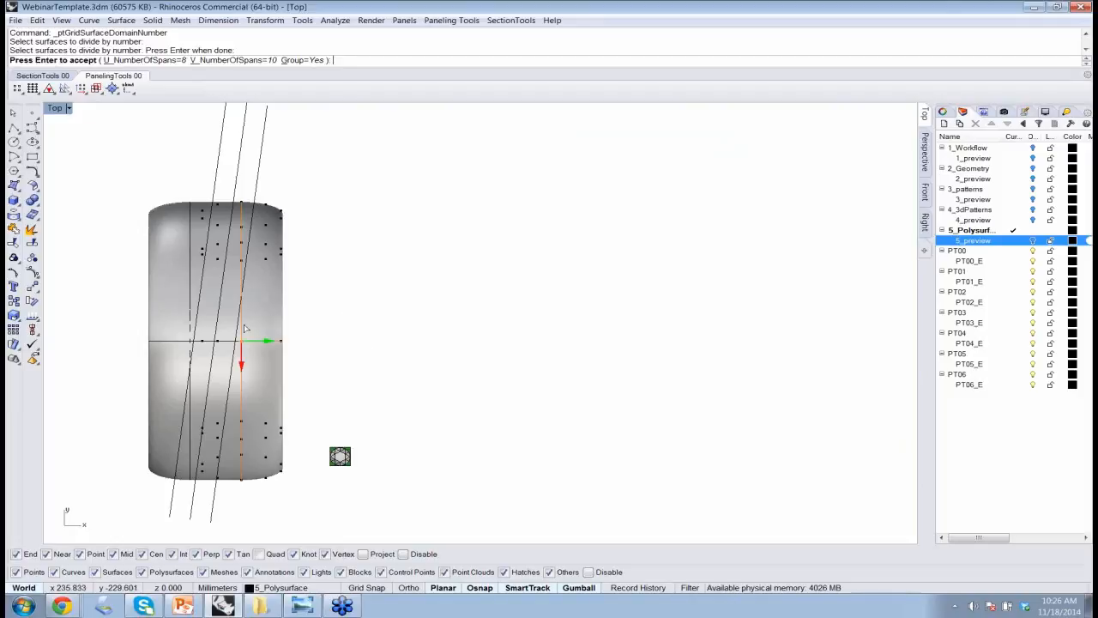
mouse_move(327, 307)
right_down()
mouse_move(304, 306)
mouse_move(335, 303)
right_up()
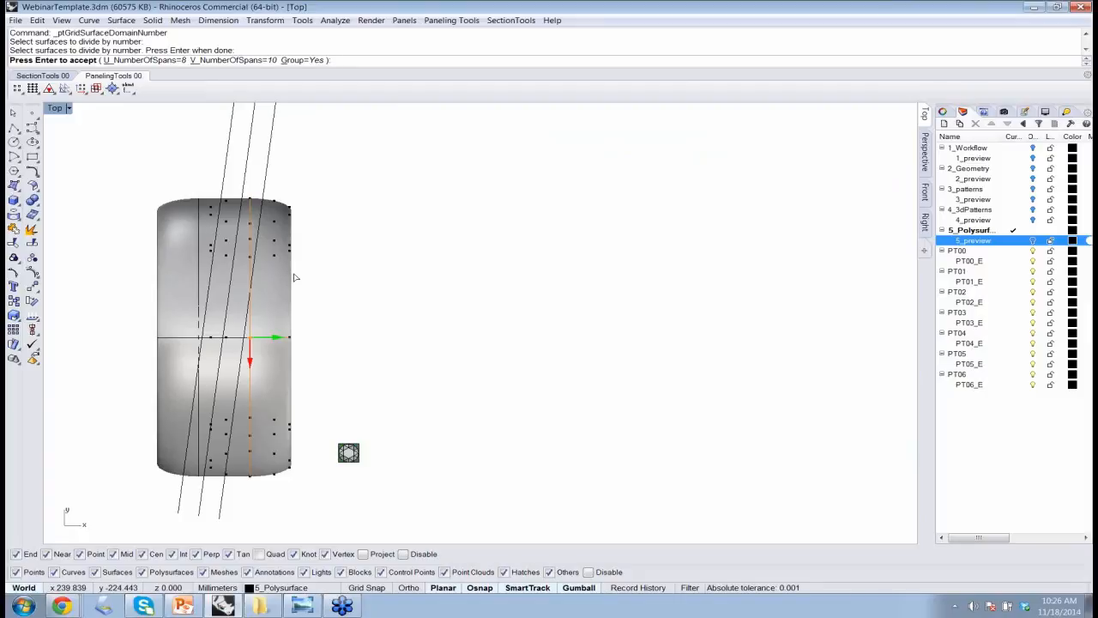
key(Return)
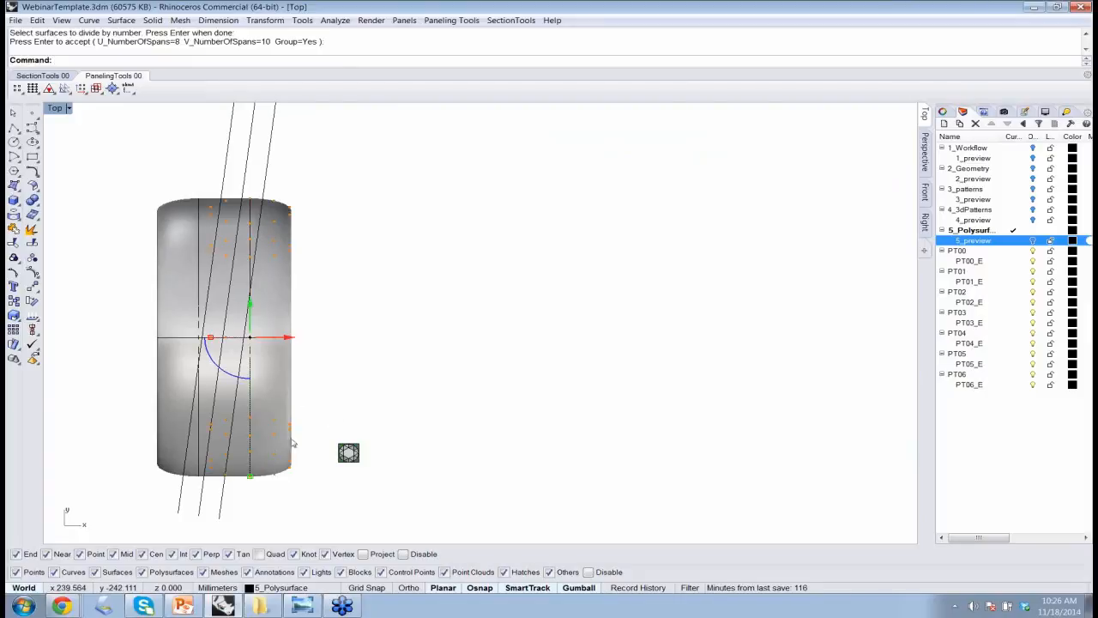
Undo the Surface Domain Number grid on the ring.
key(Escape)
key(ctrl+z)
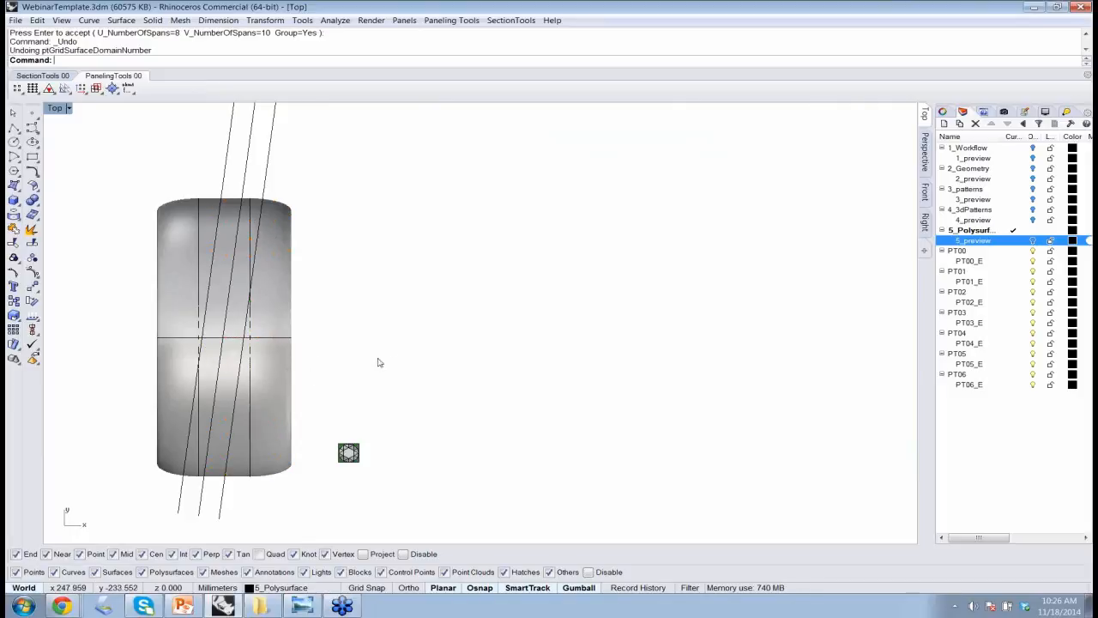
right_drag(391, 348, 387, 366)
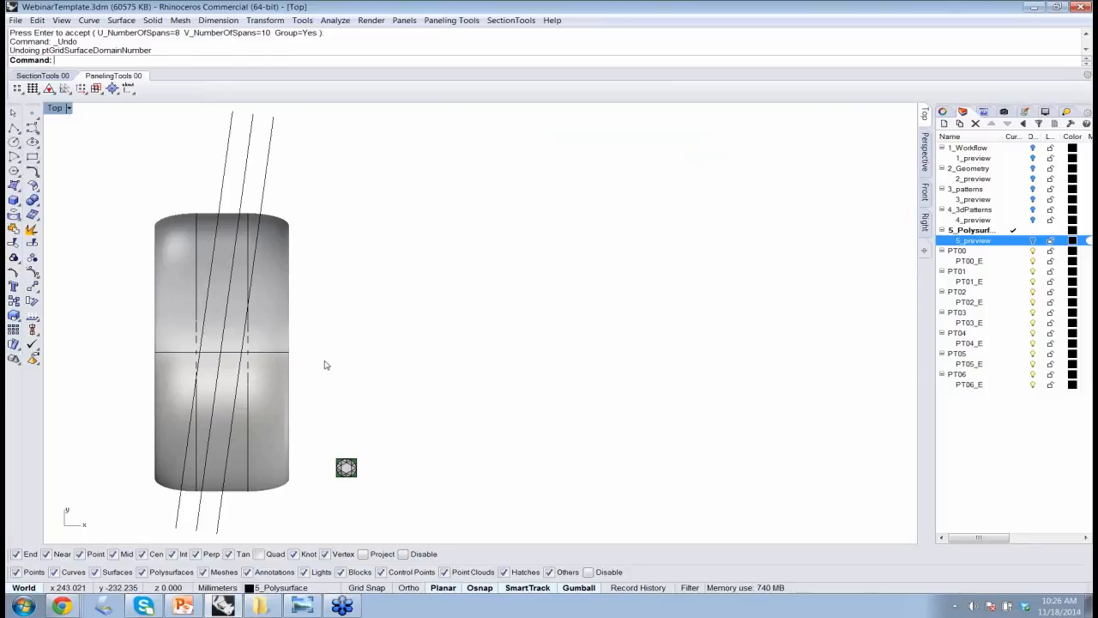
Project the three slanted lines onto the ring from the Top view, with Loose=No, DeleteInput=Yes and OutputLayer=Current.
drag(288, 172, 197, 159)
click(340, 163)
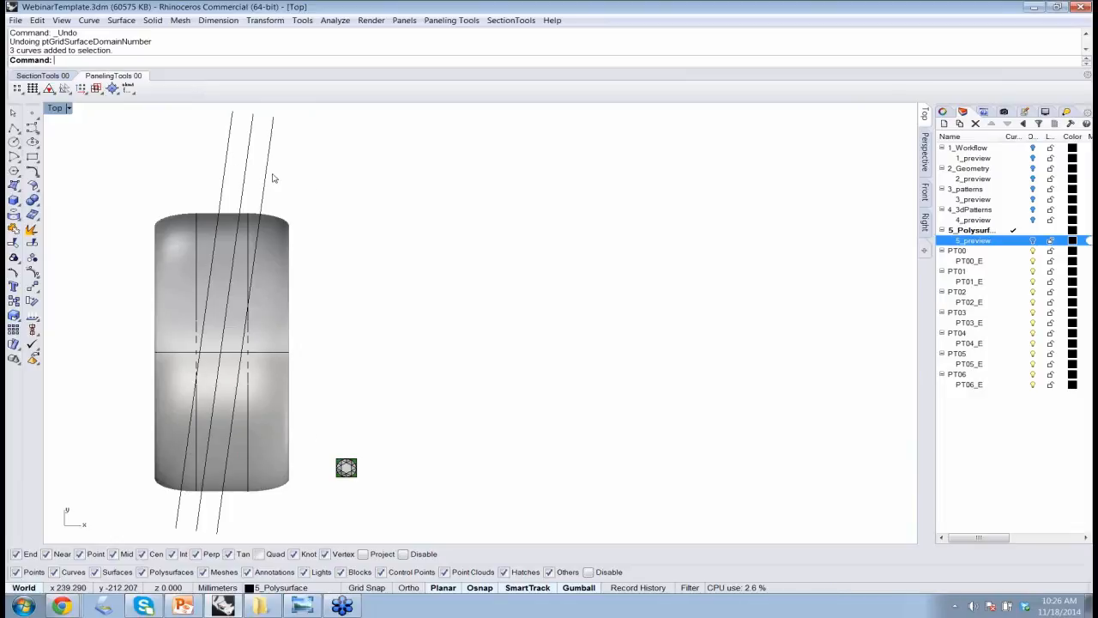
text(Proje)
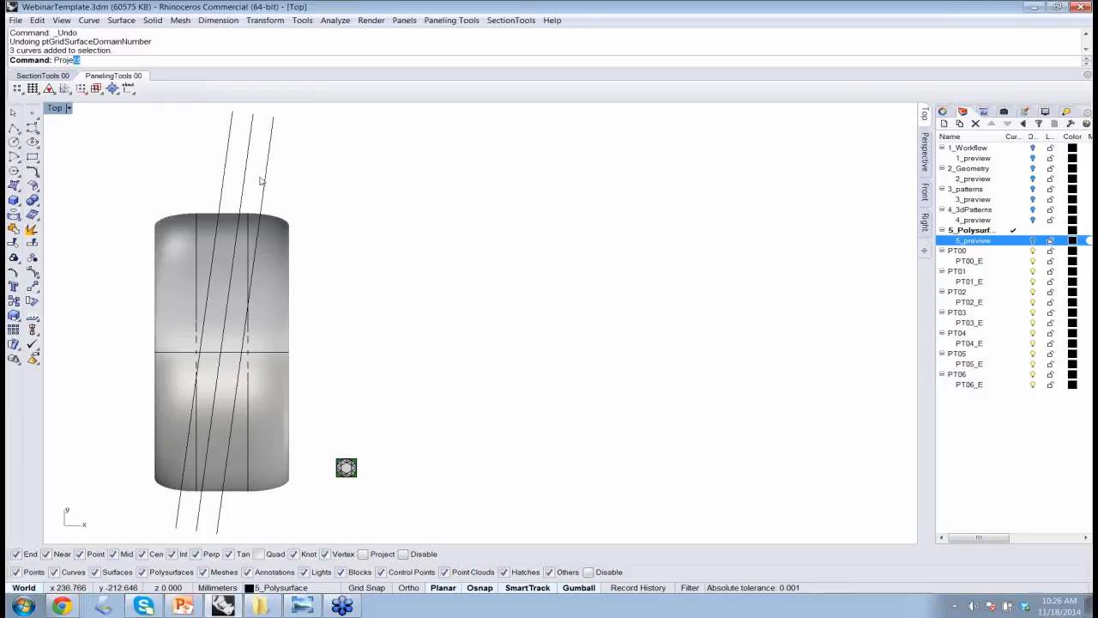
text(ct)
key(Return)
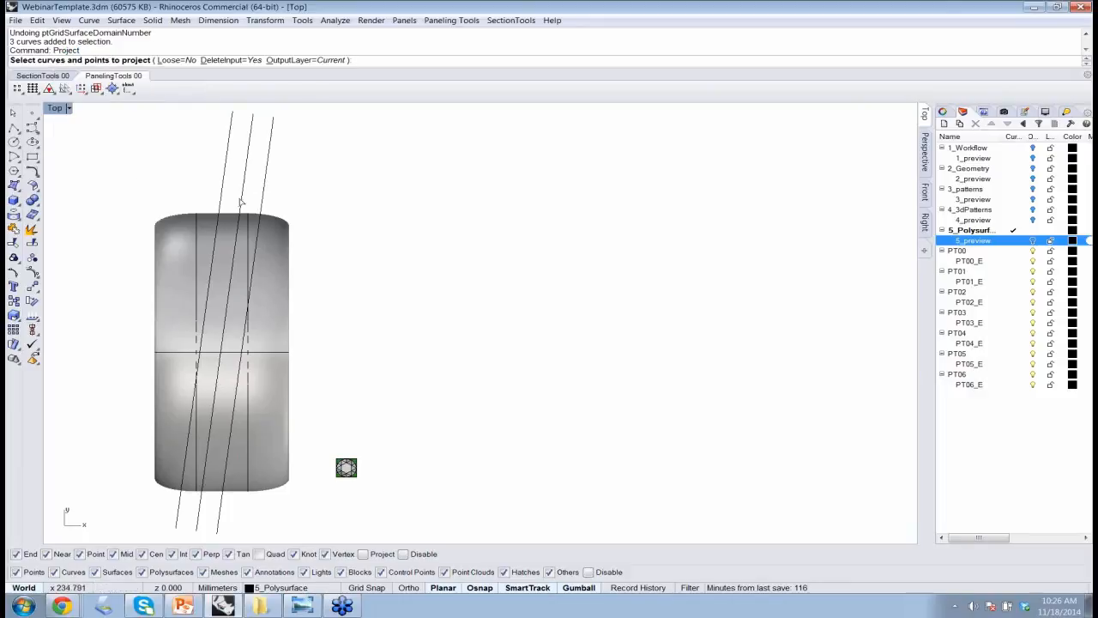
drag(296, 169, 196, 156)
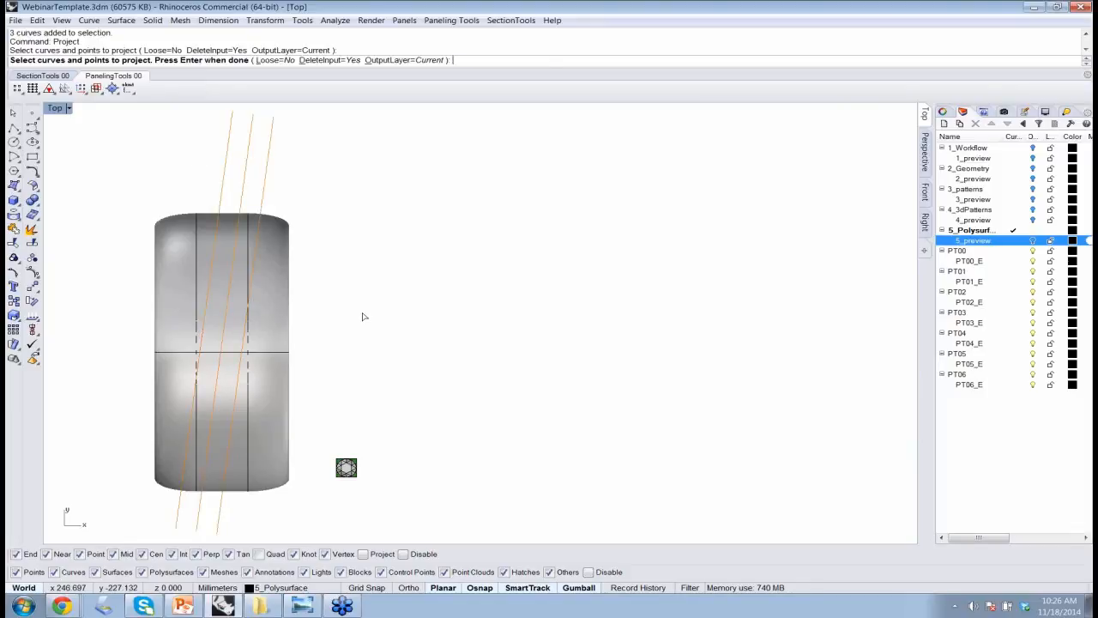
key(Return)
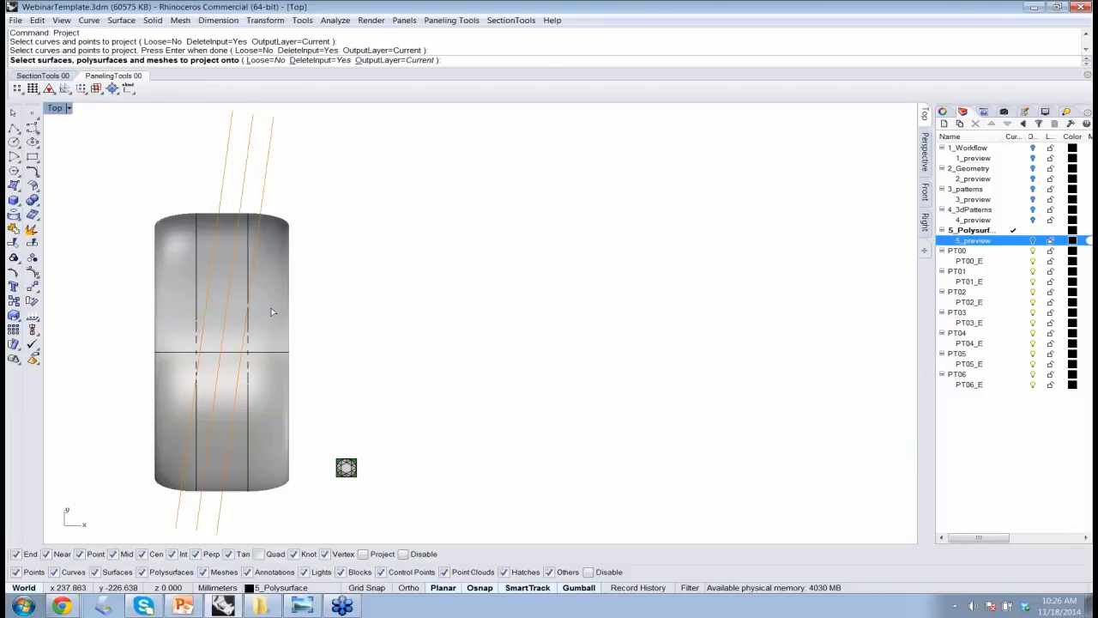
click(271, 312)
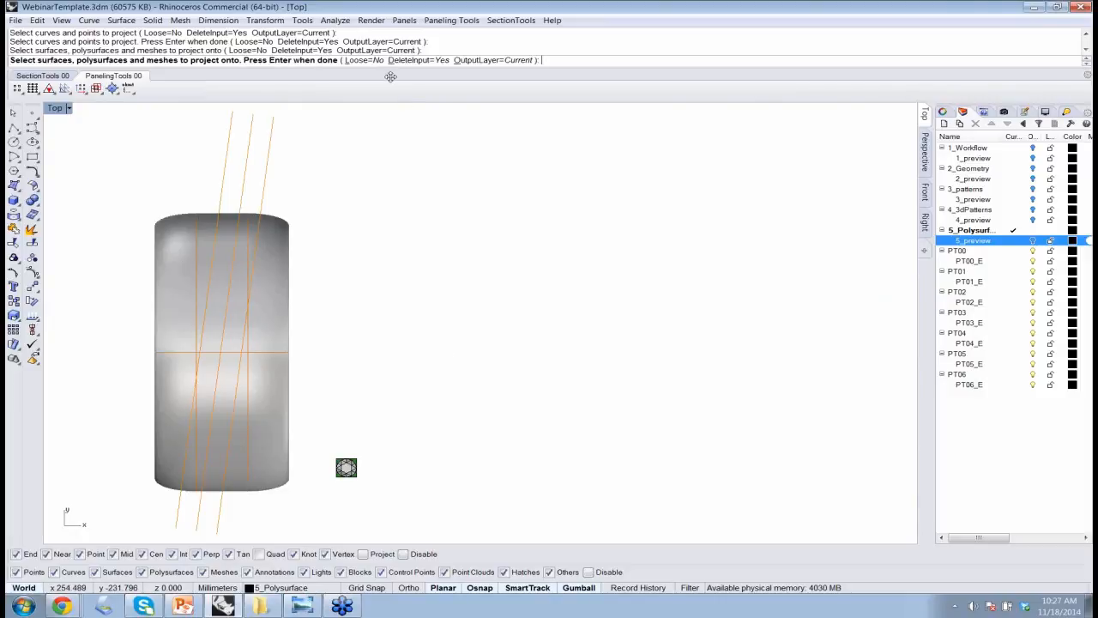
key(Return)
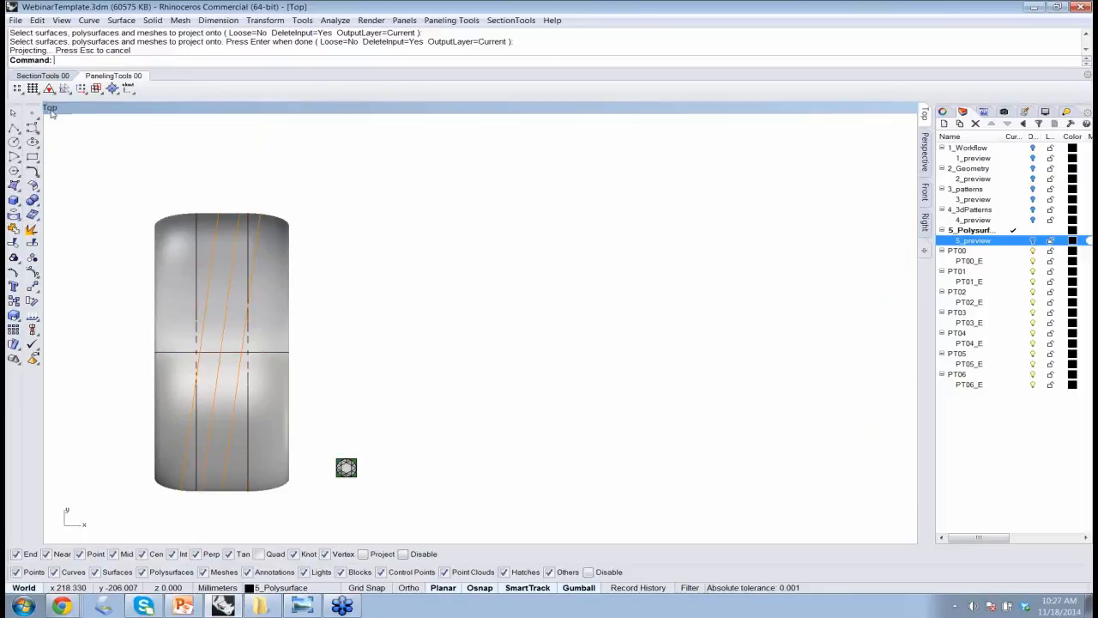
In the Perspective view, delete the projected curves except the three on the ring's upper outer surface.
double_click(506, 109)
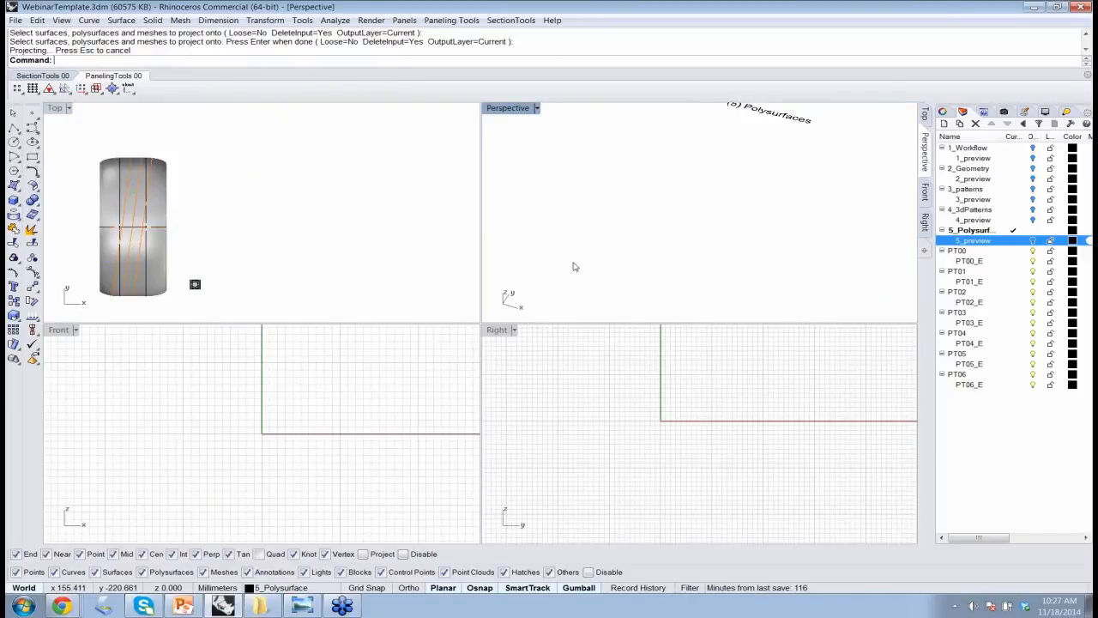
text(Z)
key(space)
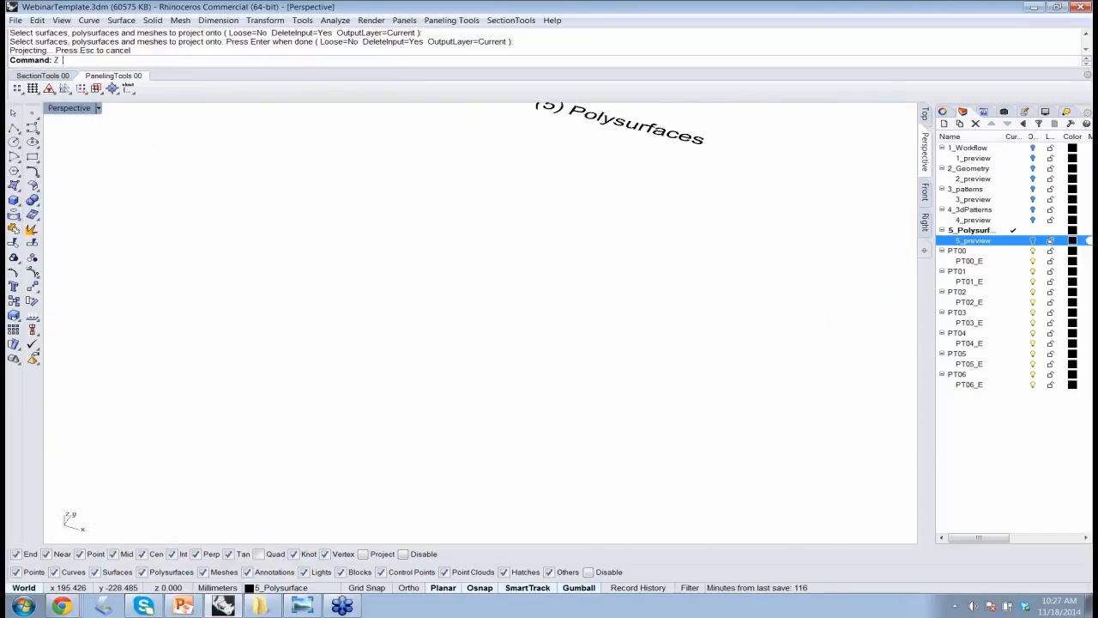
text(oo)
key(Return)
text(s)
key(Return)
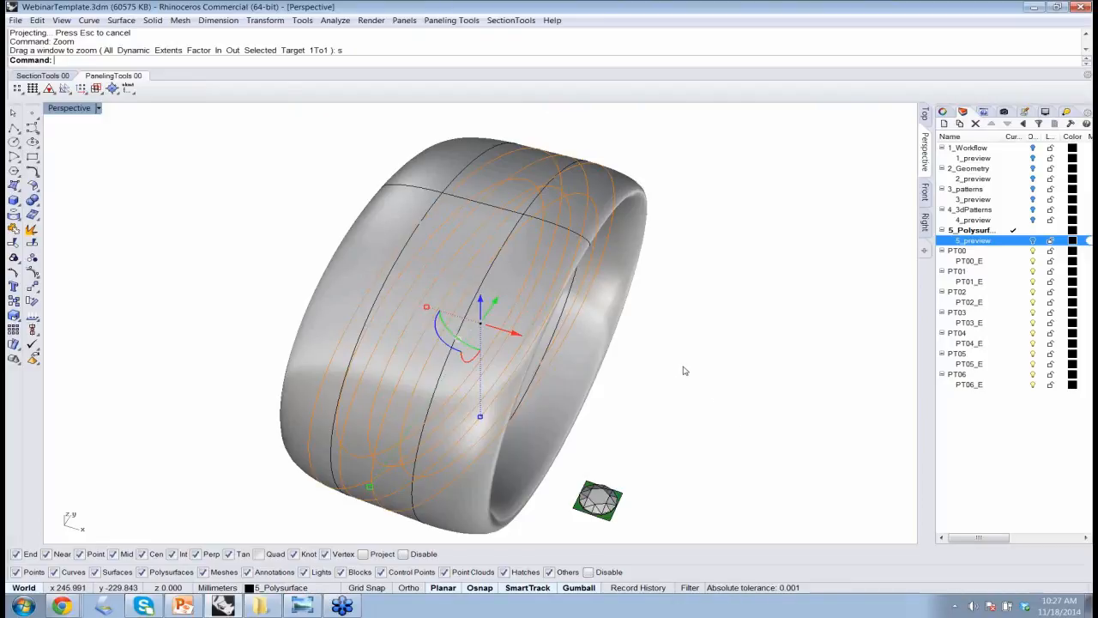
right_drag(674, 366, 652, 350)
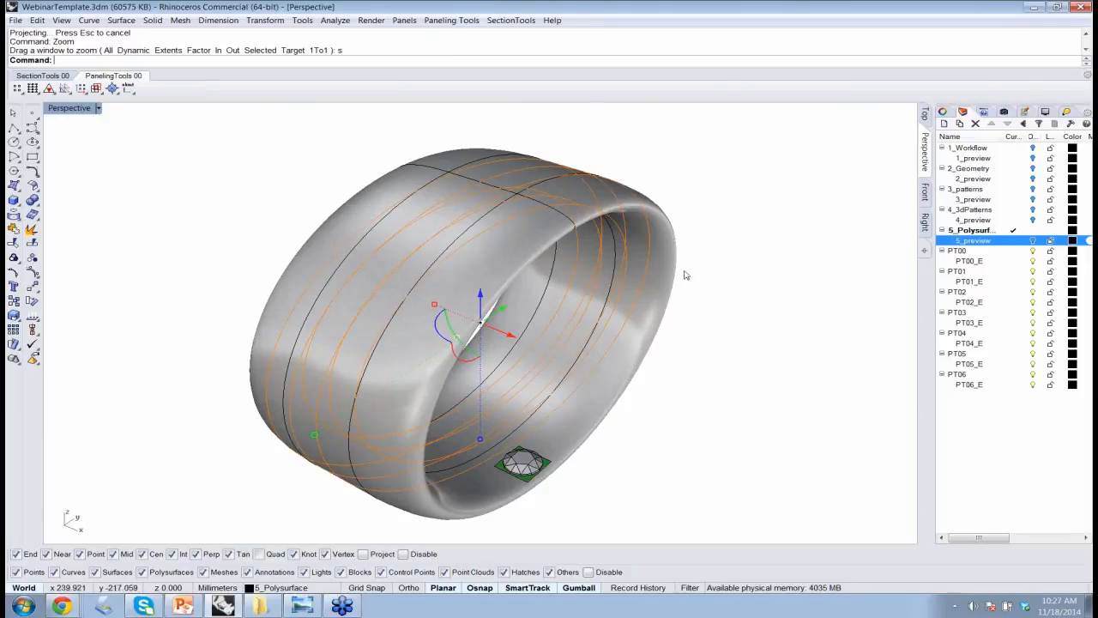
ctrl+click(566, 171)
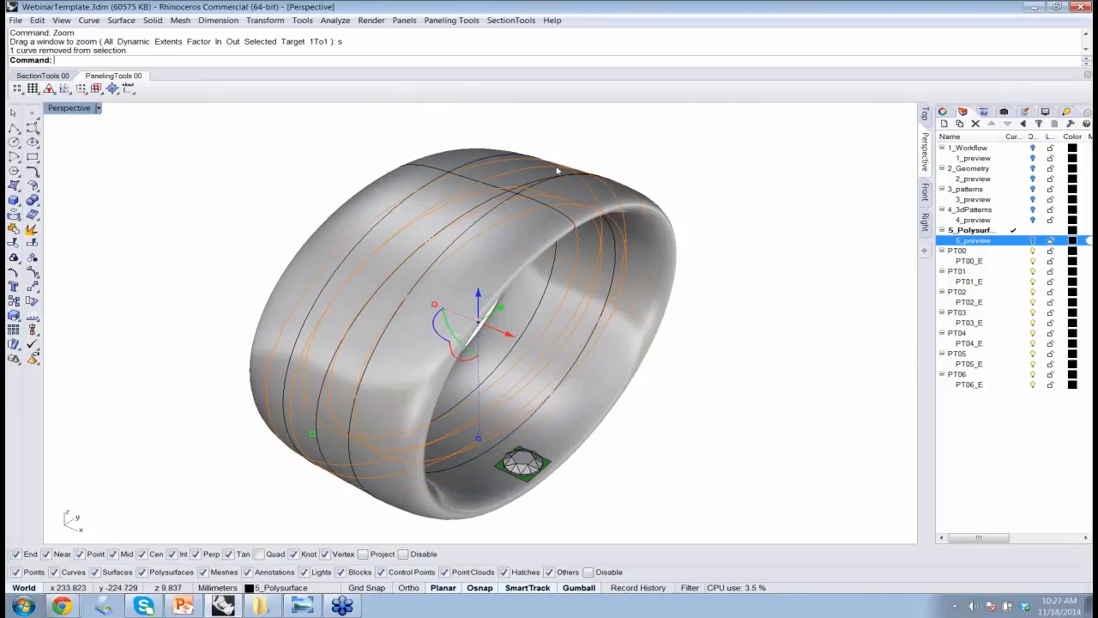
ctrl+click(558, 171)
ctrl+click(530, 163)
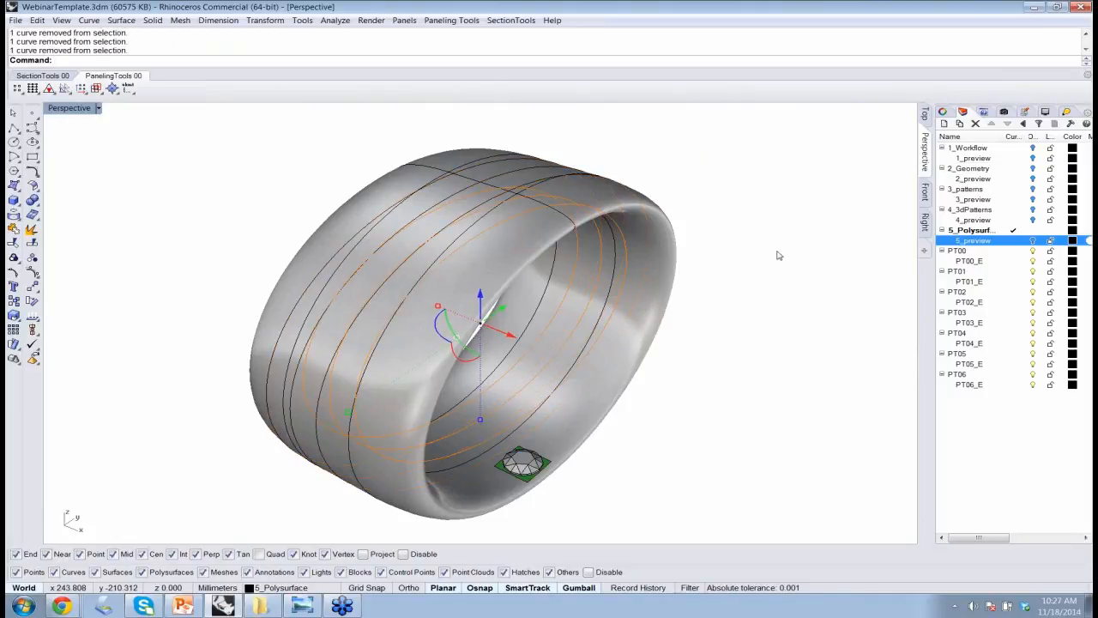
key(Delete)
Hide the ring polysurface, leaving the three projected curves and the gem on screen.
click(479, 280)
text(Hid)
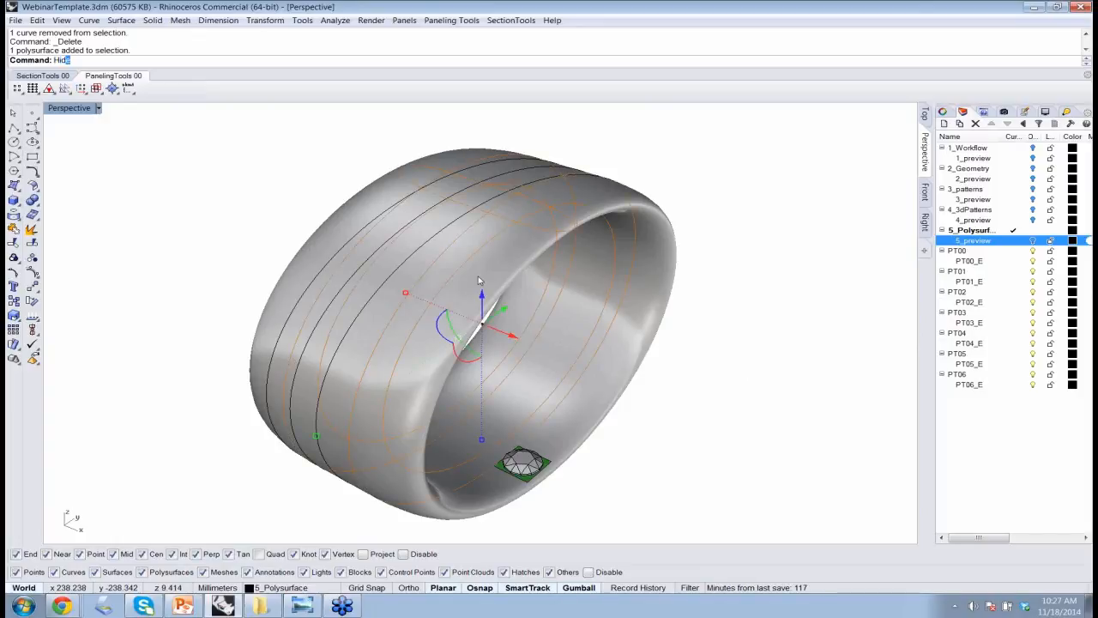
text(e)
key(Return)
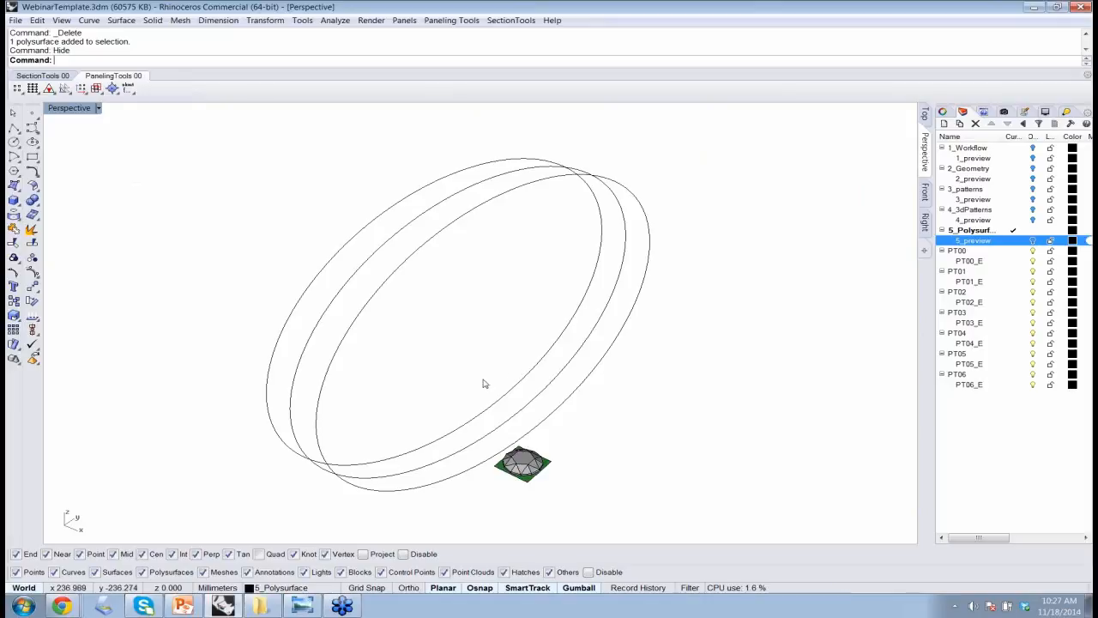
Zoom to the gem polysurface and examine its shape and its green base square from the side and from above.
right_drag(484, 378, 517, 363)
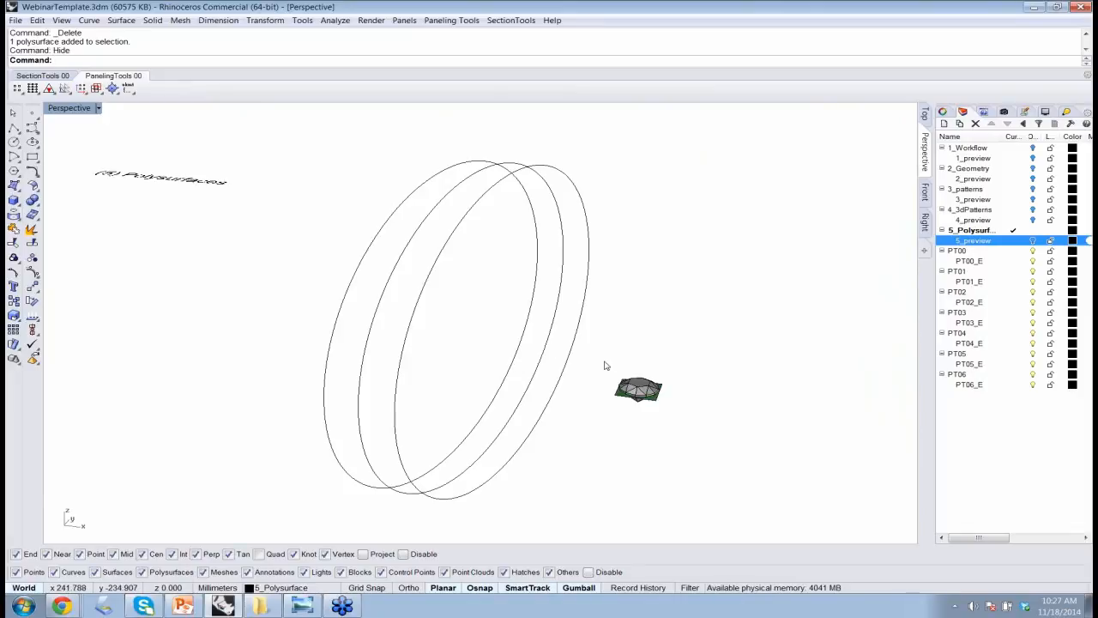
mouse_move(473, 328)
right_down()
mouse_move(483, 333)
mouse_move(472, 336)
right_up()
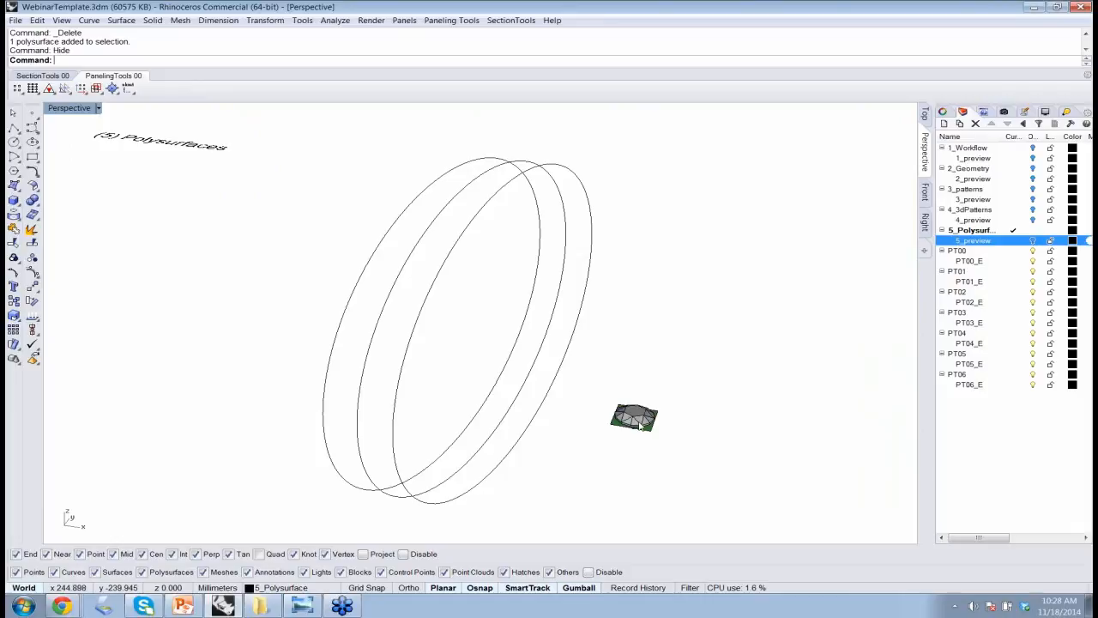
scroll(641, 428, up, 10)
mouse_move(638, 424)
right_down()
mouse_move(618, 402)
mouse_move(621, 432)
right_up()
click(623, 434)
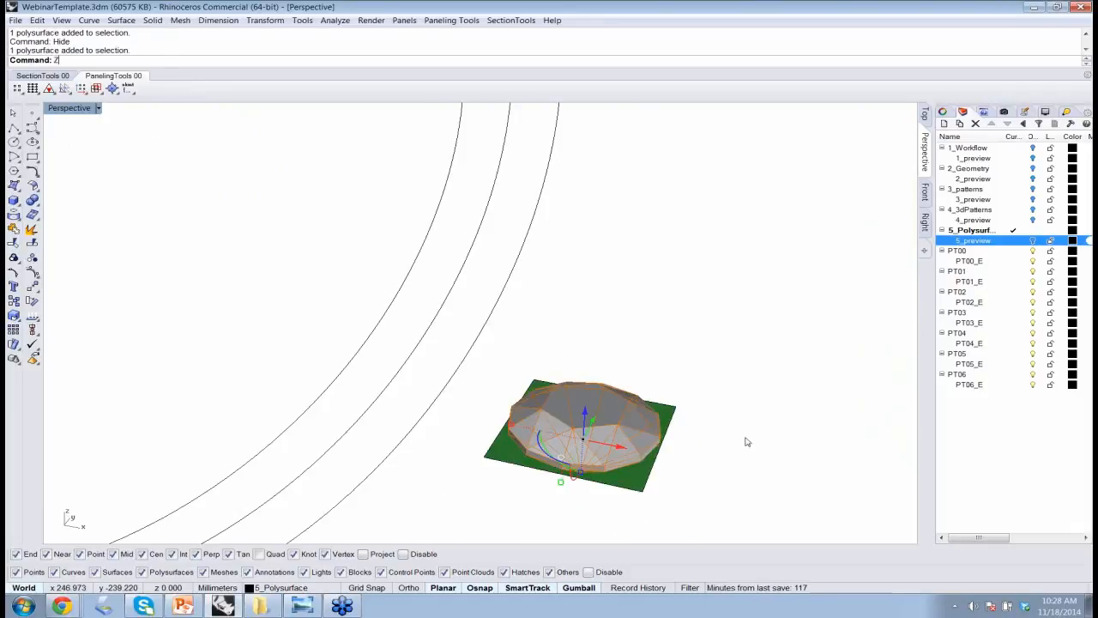
text(oom)
key(Return)
text(s)
key(Return)
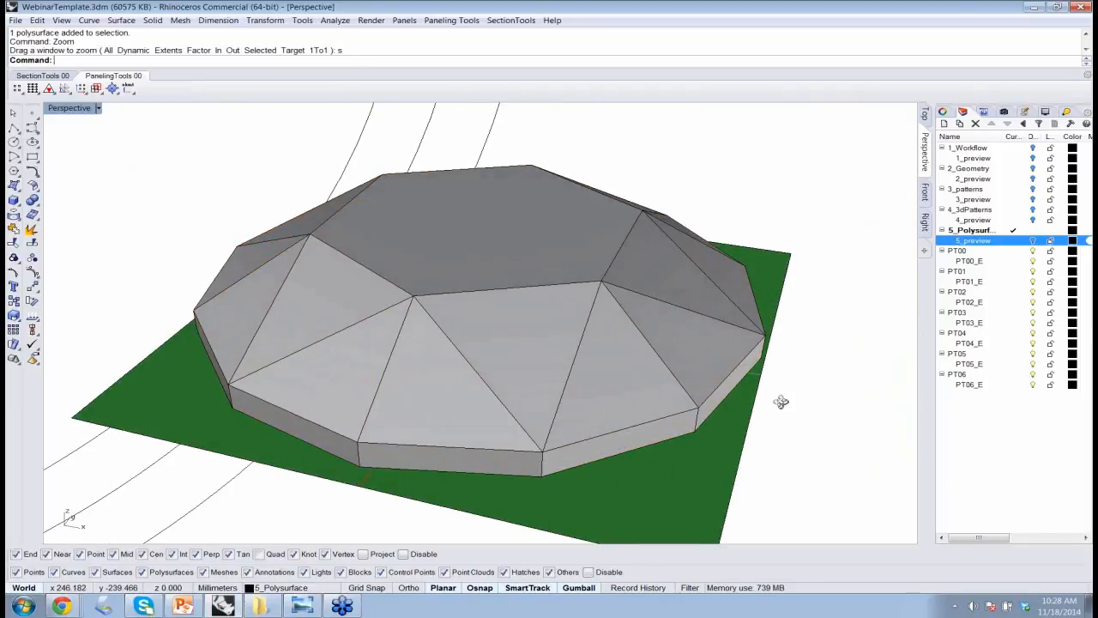
right_drag(781, 401, 793, 375)
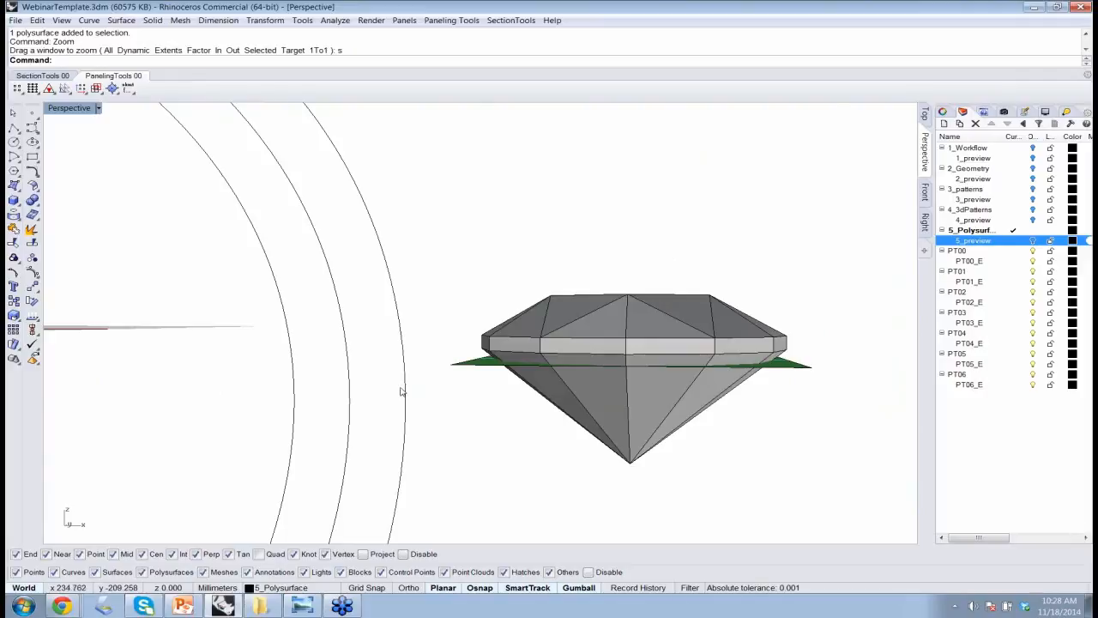
right_drag(784, 387, 692, 375)
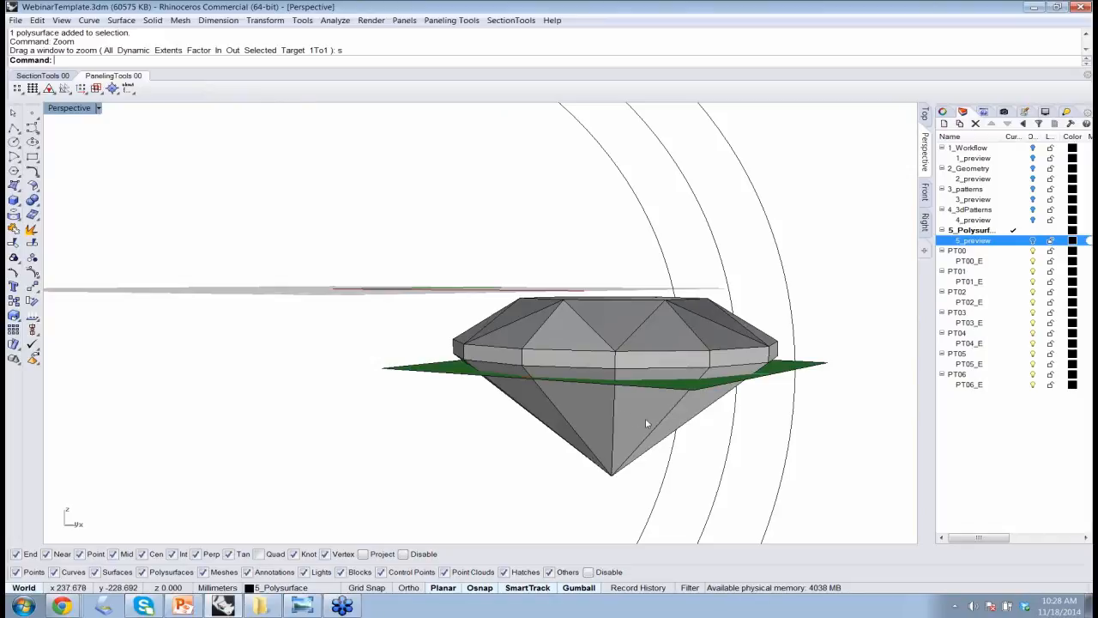
right_drag(642, 421, 731, 449)
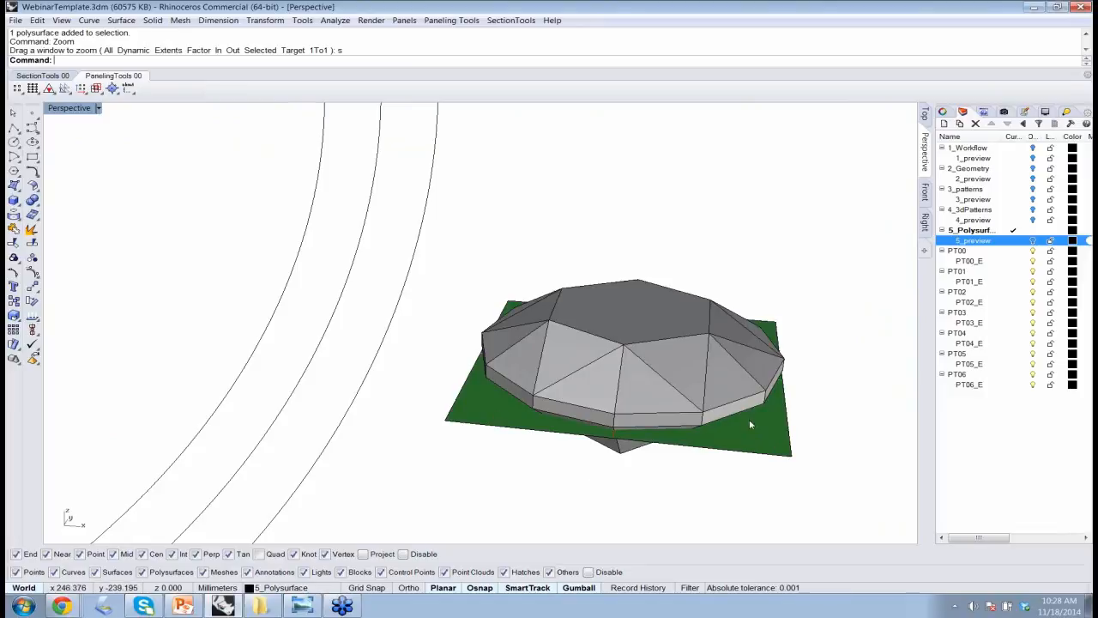
mouse_move(755, 448)
right_down()
mouse_move(757, 437)
mouse_move(740, 459)
right_up()
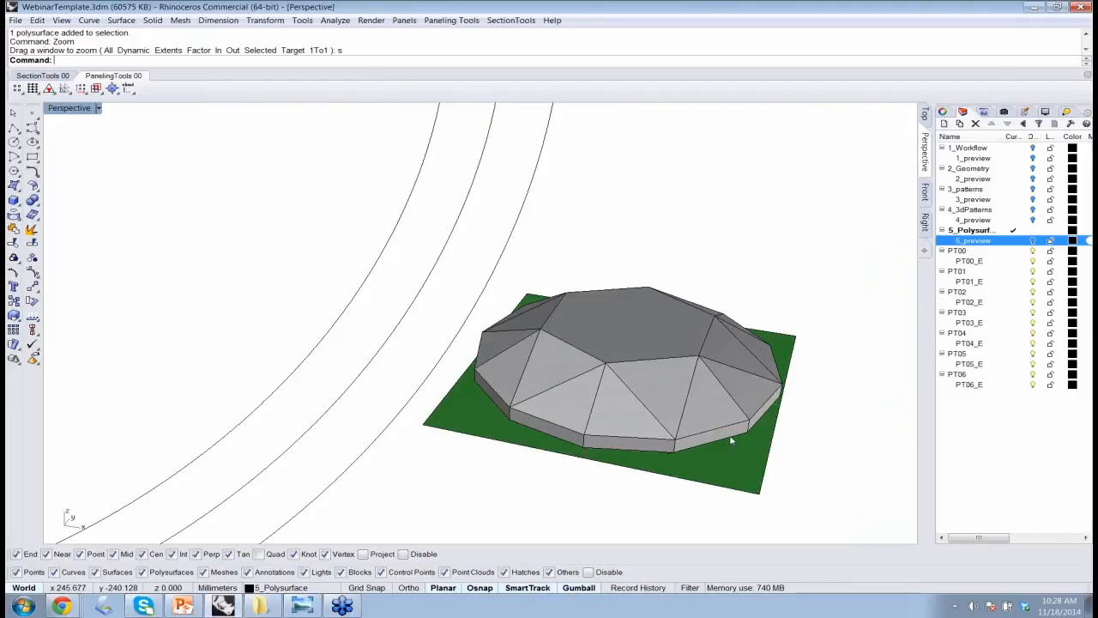
scroll(732, 441, down, 2)
scroll(732, 441, down, 3)
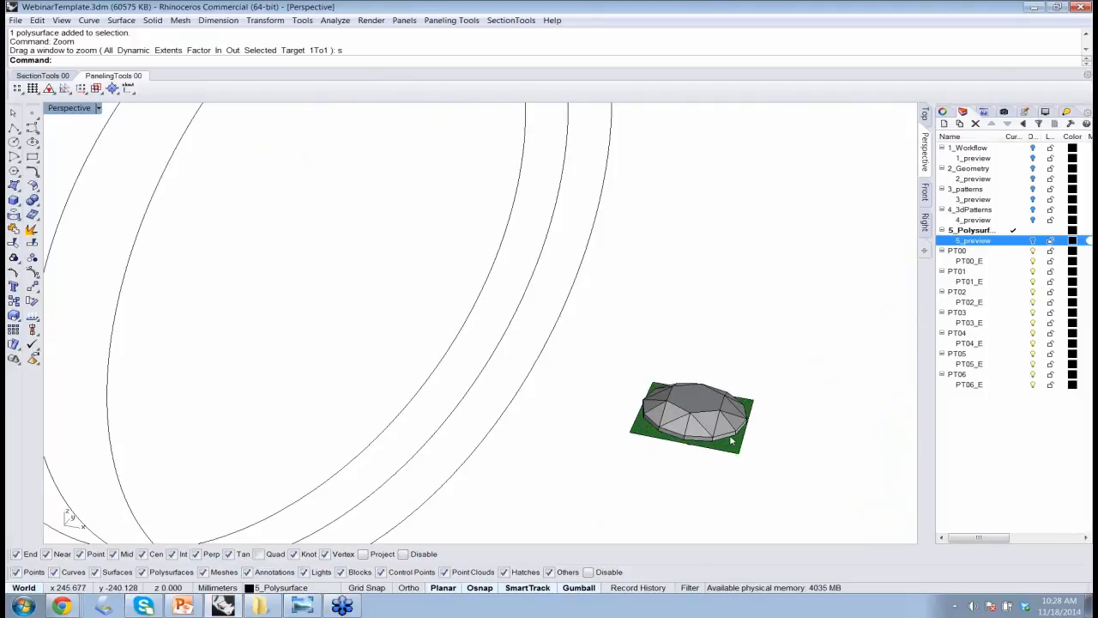
scroll(732, 441, down, 4)
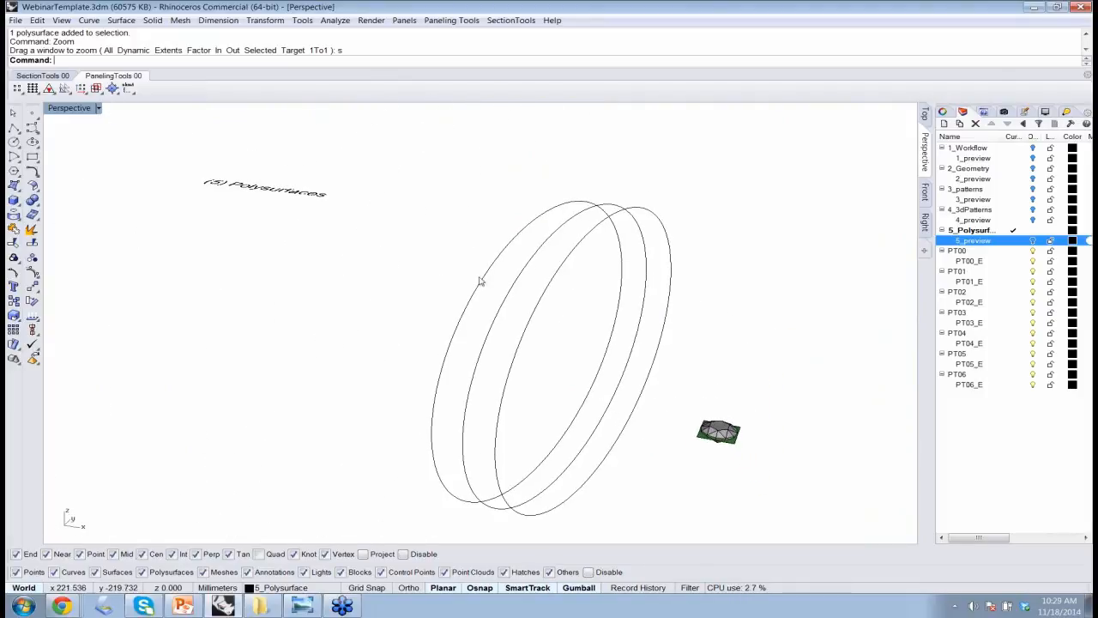
click(452, 21)
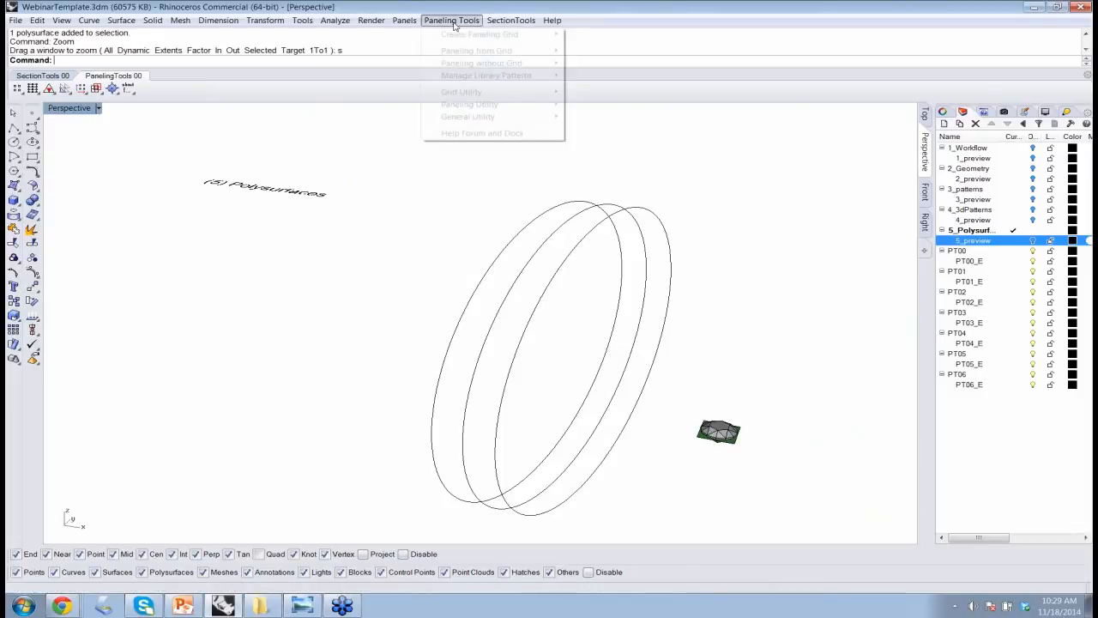
mouse_move(468, 36)
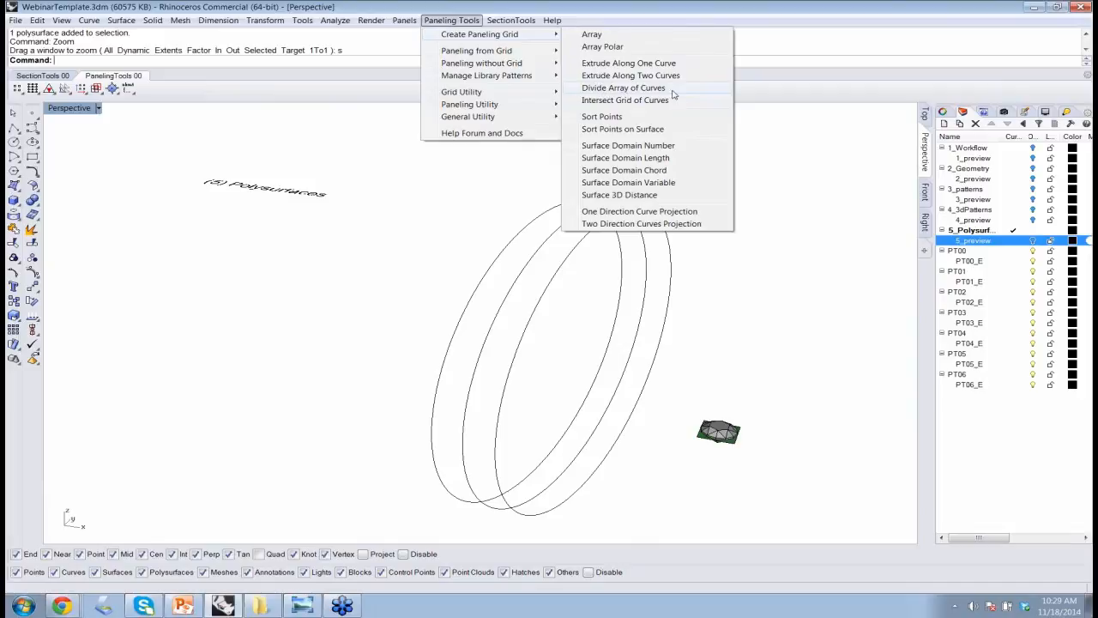
click(623, 89)
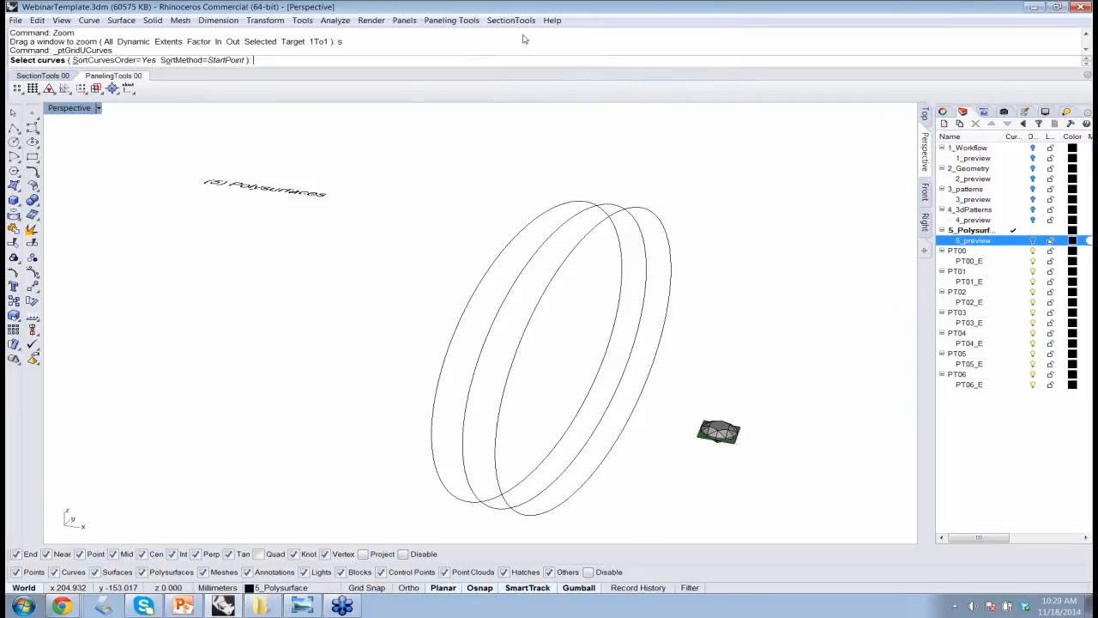
key(Escape)
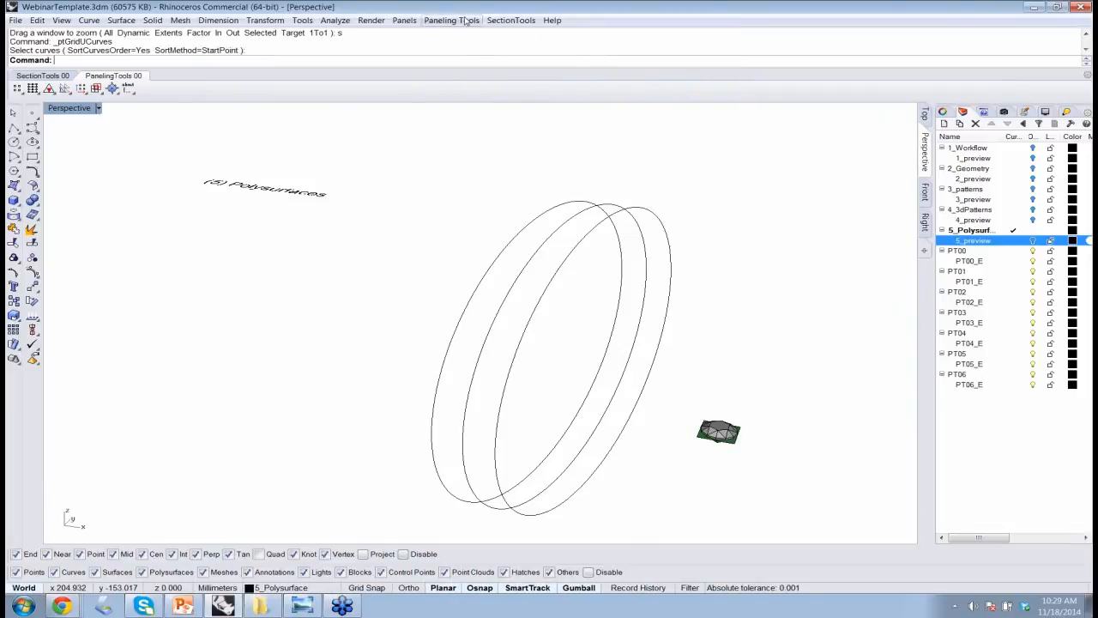
Create a Divide Array of Curves grid on the three curves in order, with SortCurvesOrder=No, Method=Number, 39 spans, Close=No and Group=No.
click(466, 20)
mouse_move(511, 35)
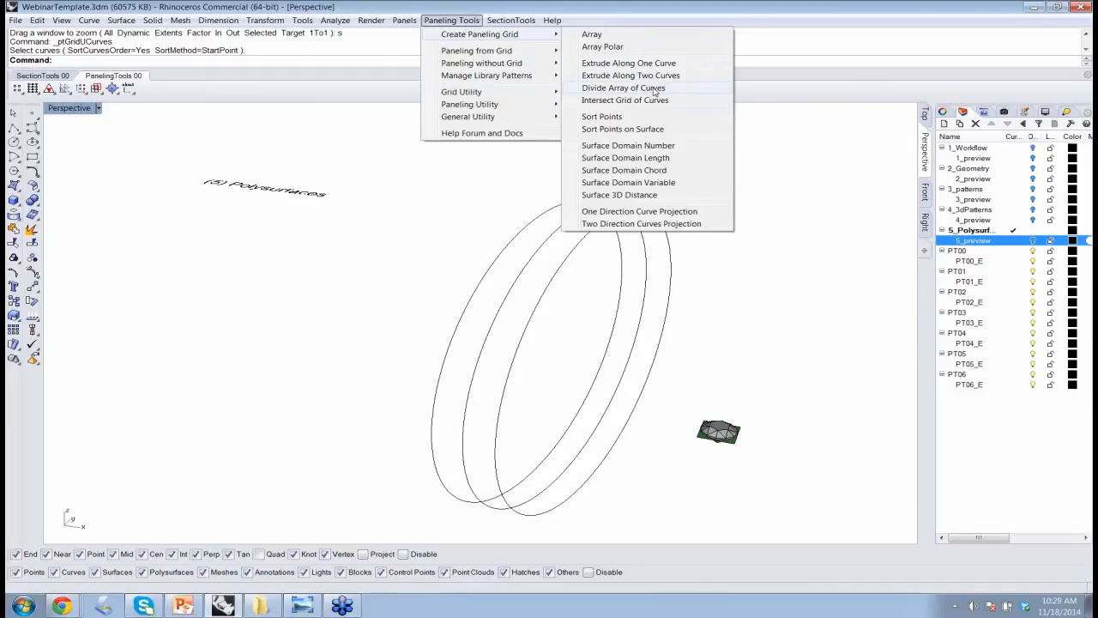
click(655, 90)
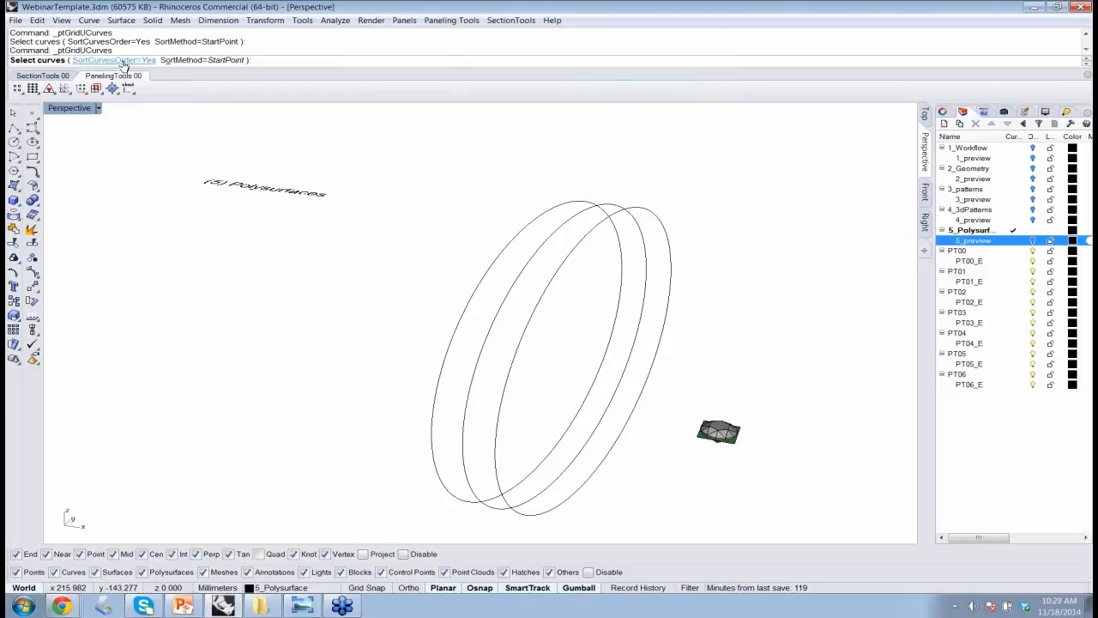
click(123, 63)
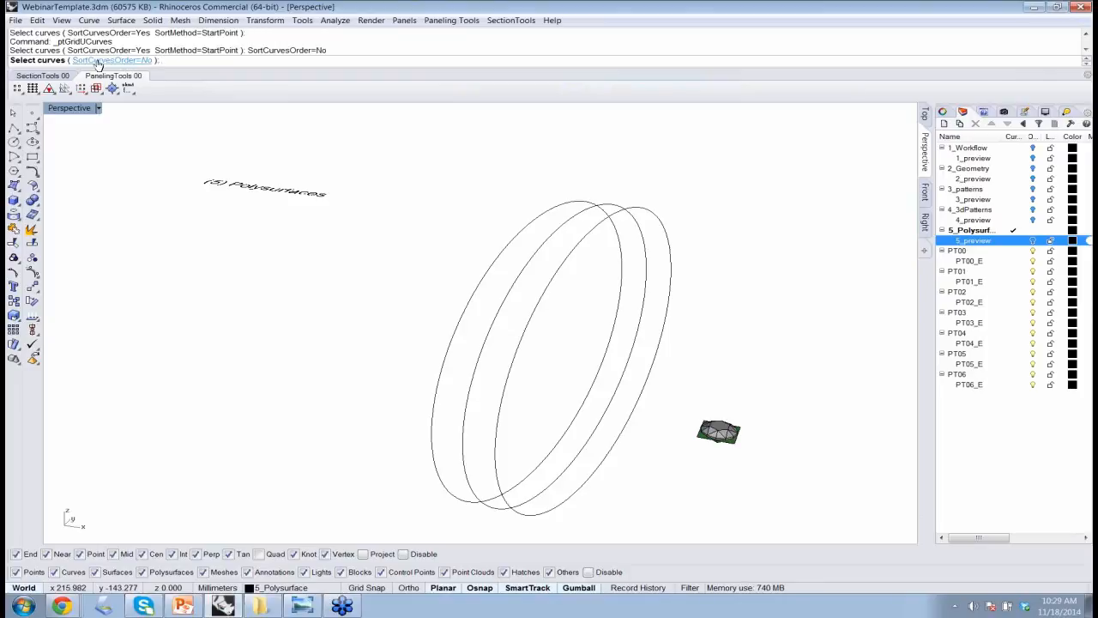
click(477, 293)
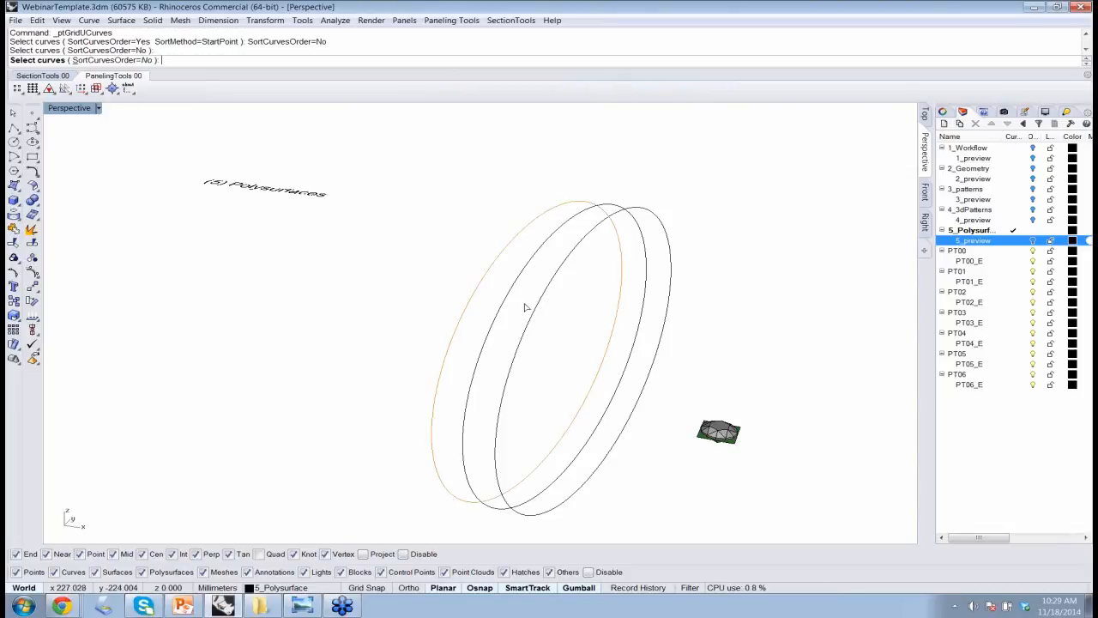
click(548, 301)
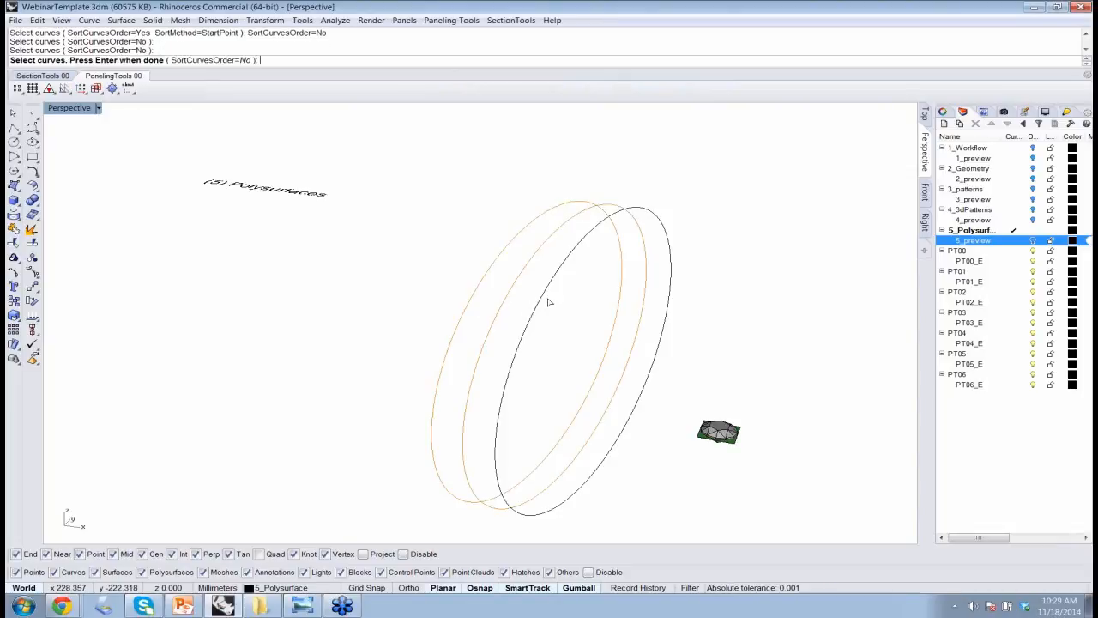
click(565, 317)
key(Return)
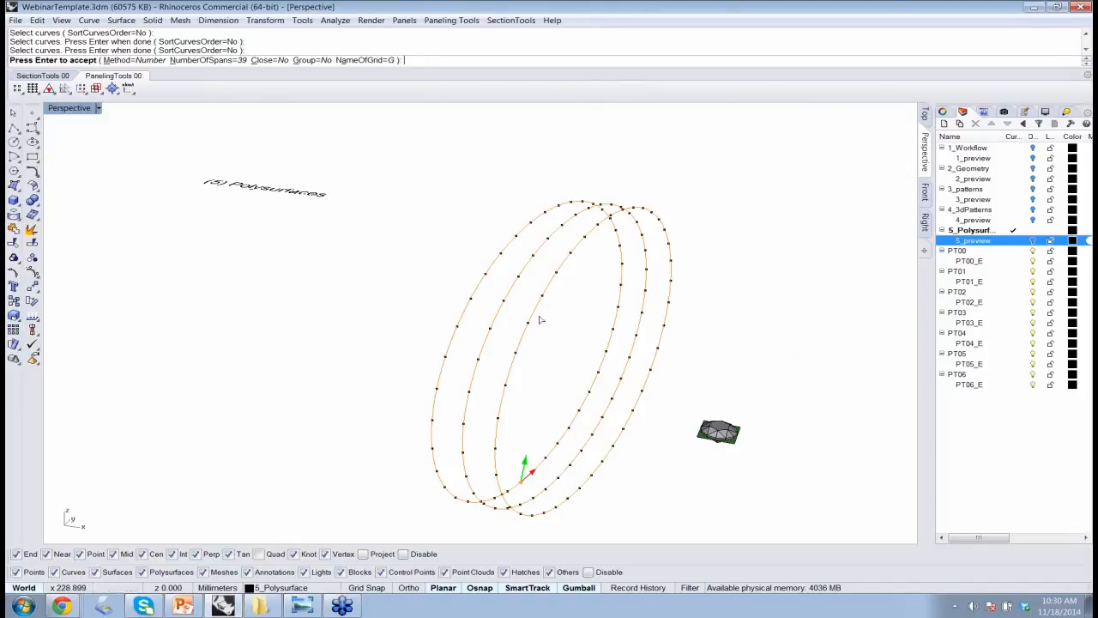
mouse_move(532, 385)
right_down()
mouse_move(557, 378)
mouse_move(526, 391)
right_up()
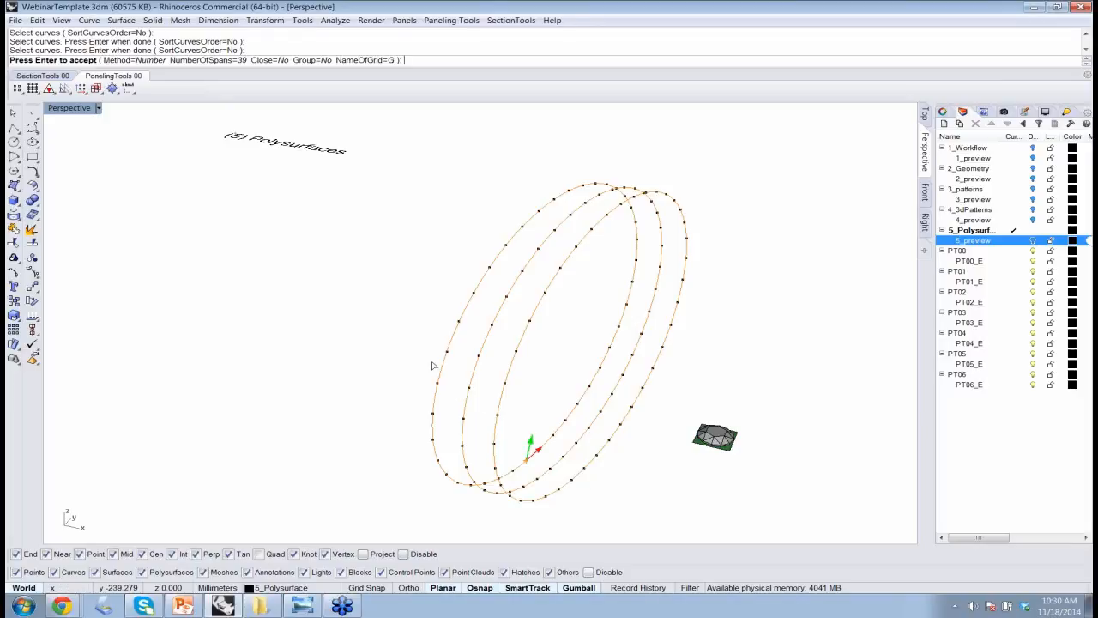
key(Return)
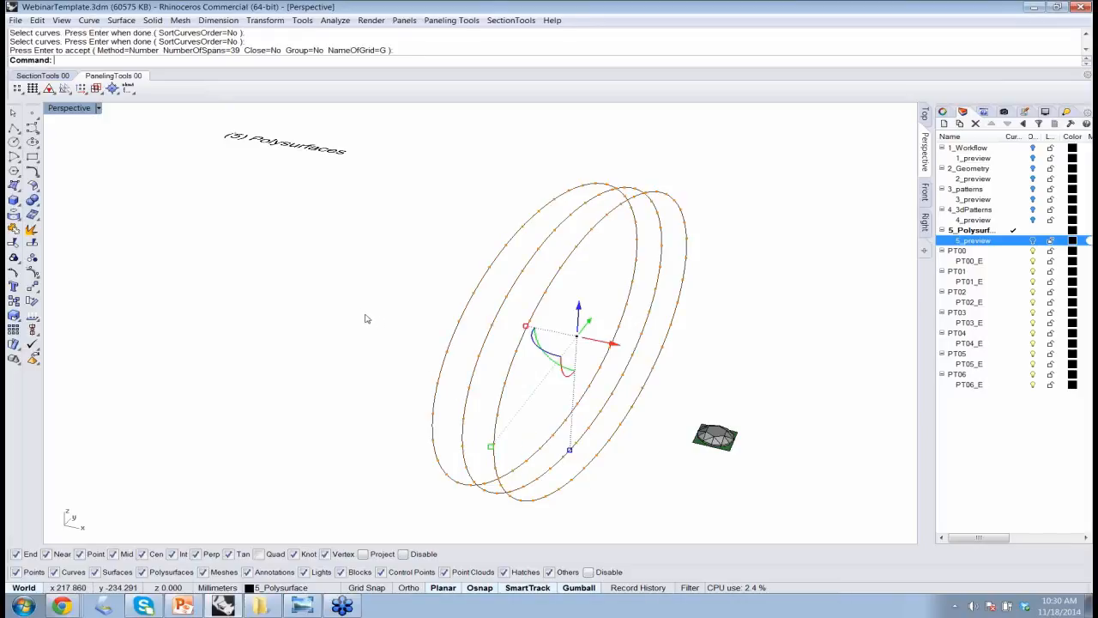
Try Panel 2D Grid with the Diamond pattern, AddEdges=Yes and no base surface, and undo the divided-curves grid.
click(453, 20)
mouse_move(481, 53)
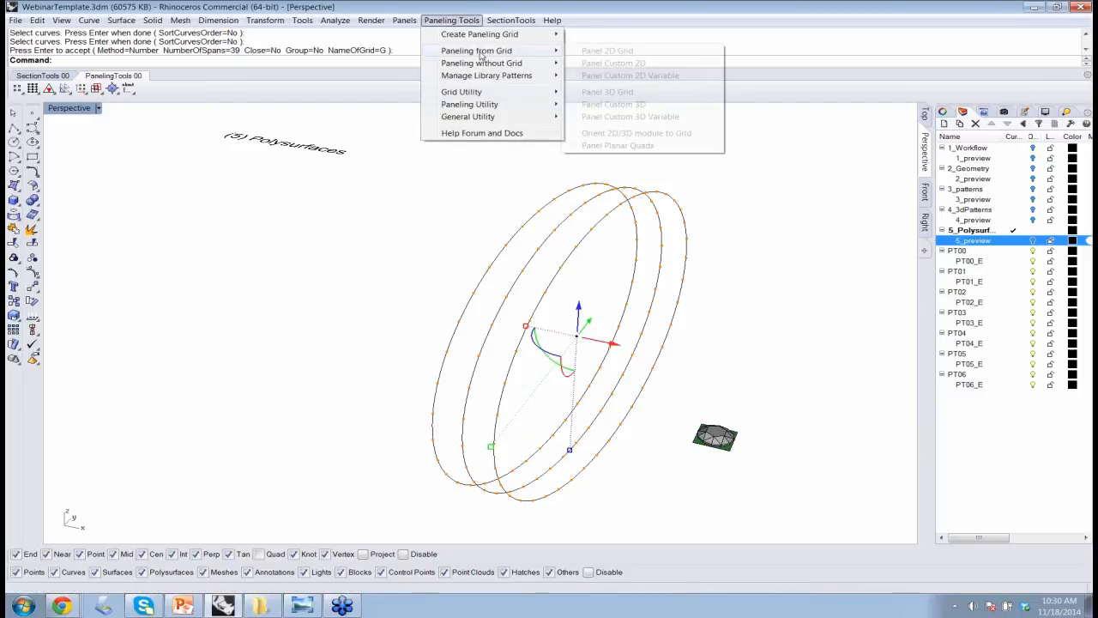
click(607, 50)
key(Return)
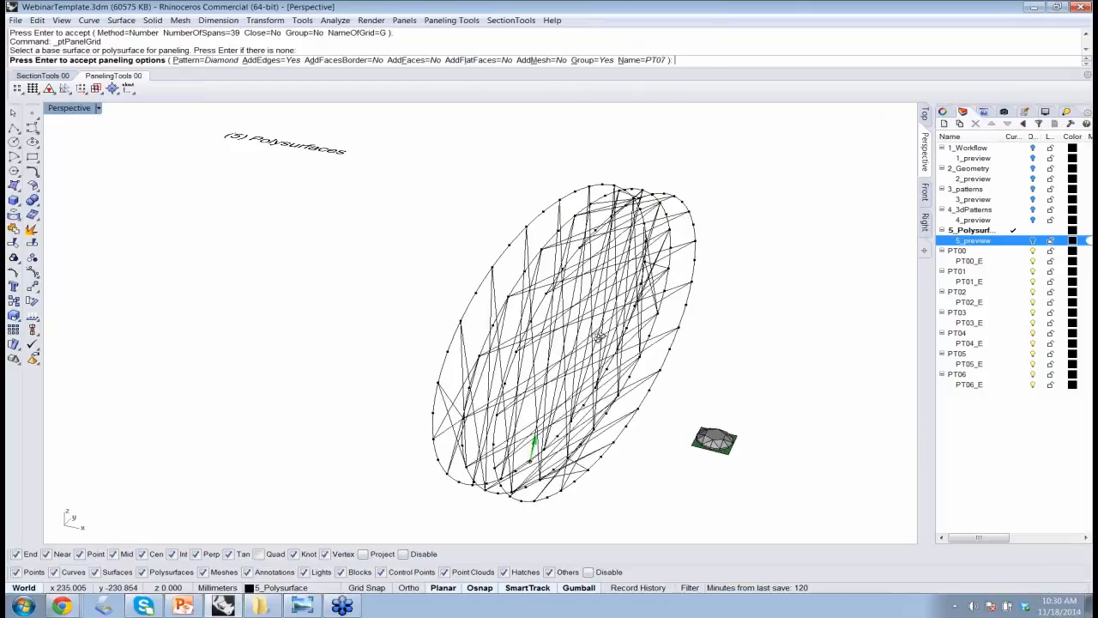
right_drag(598, 337, 683, 370)
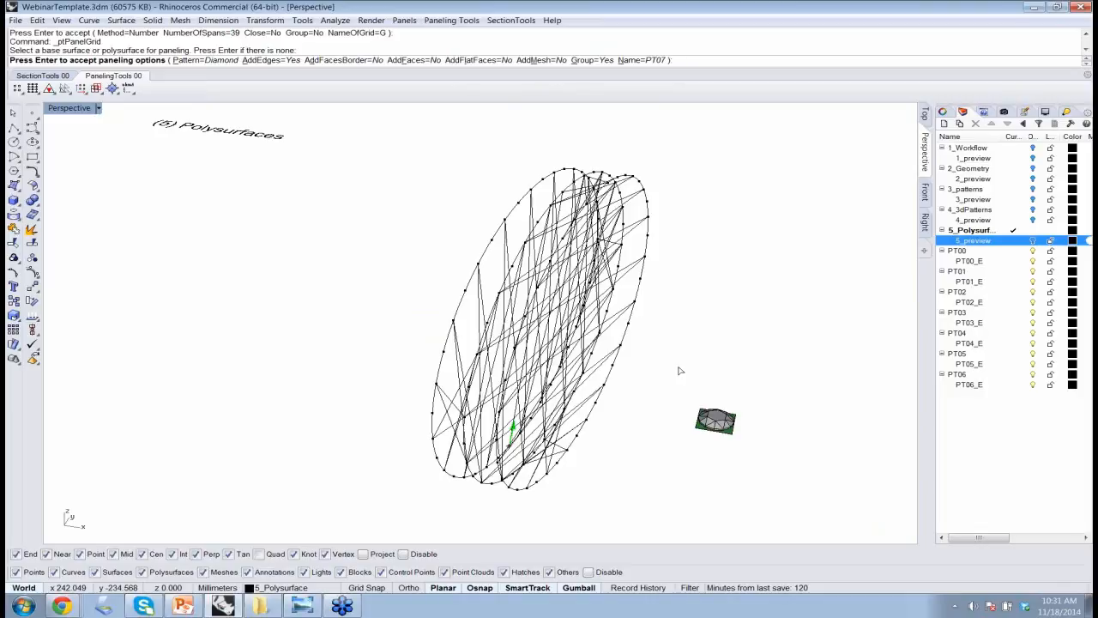
key(Return)
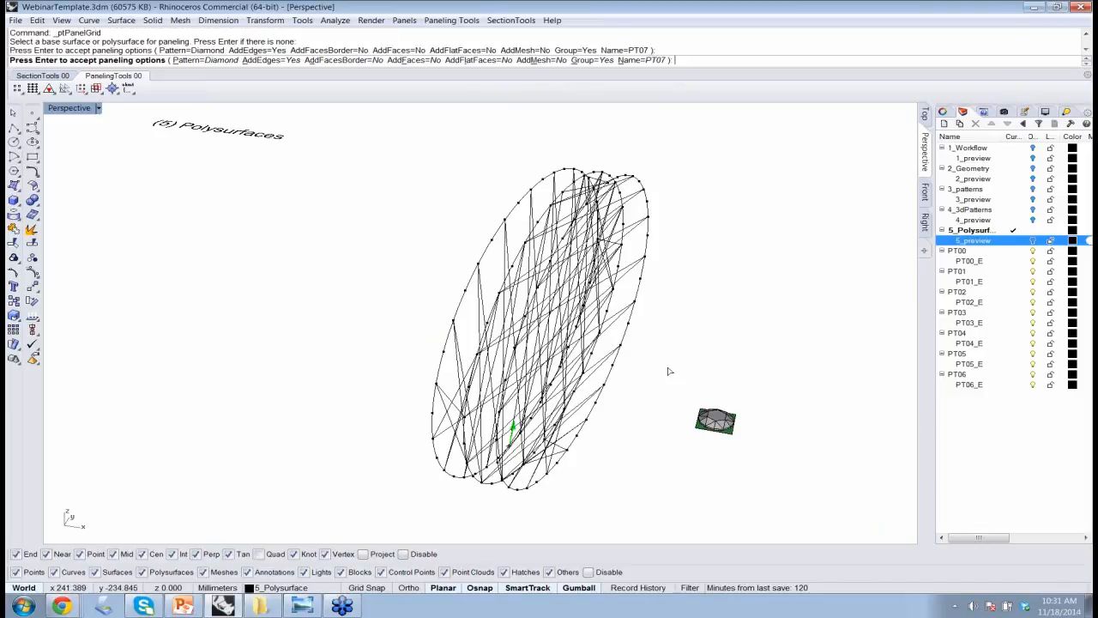
key(Return)
key(ctrl+z)
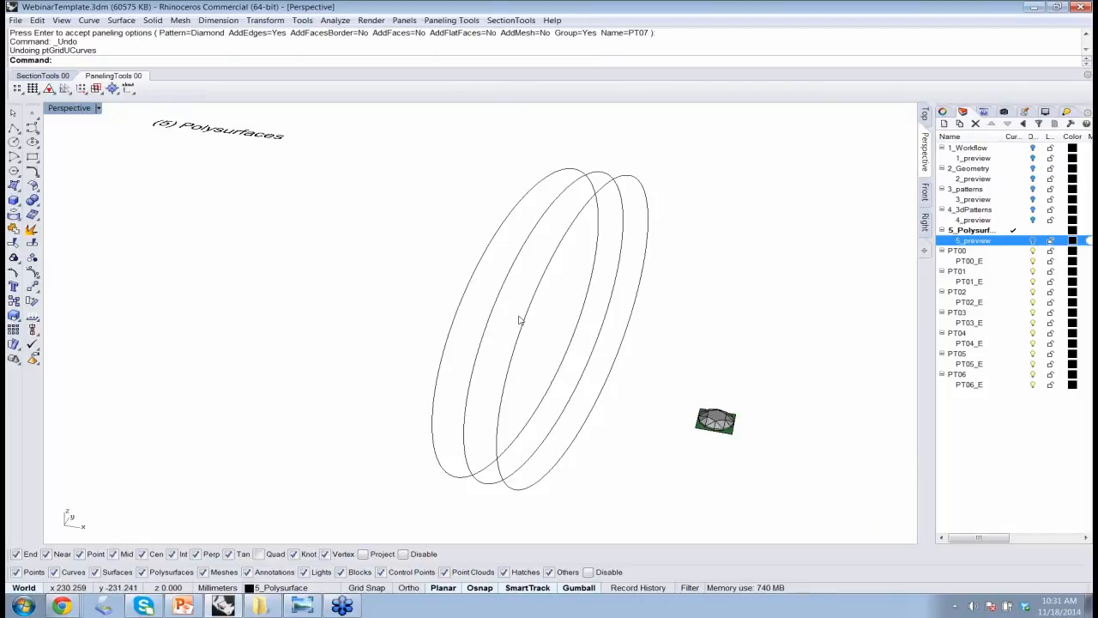
Draw a straight line about 4 mm long across the three ring curves, snapping from the first outer curve to the other outer one.
text(line)
key(Return)
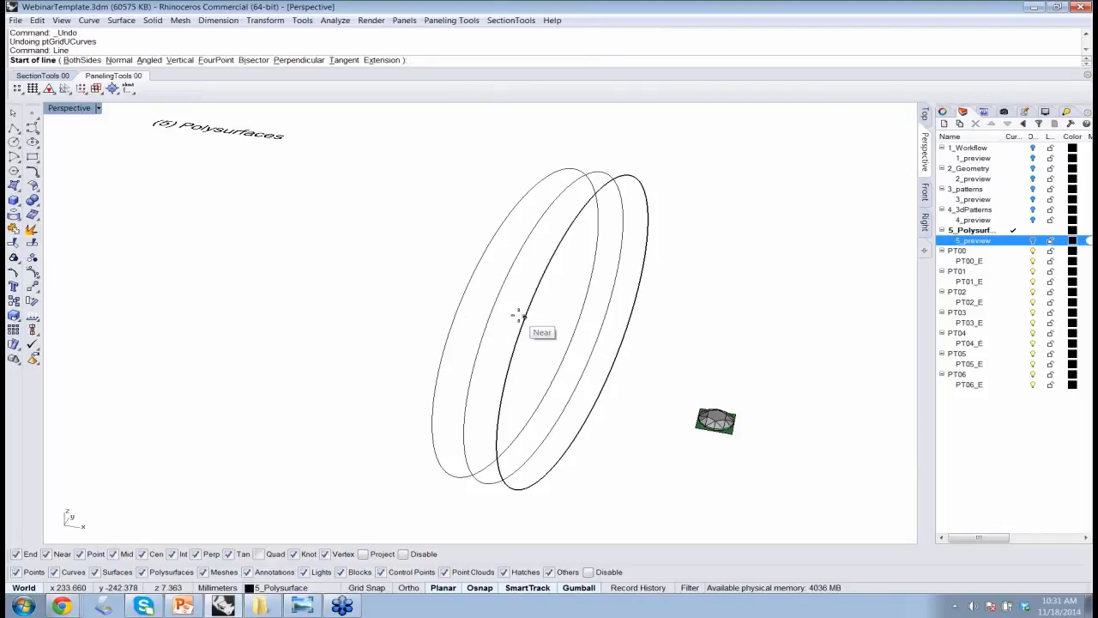
click(466, 286)
right_drag(540, 297, 515, 308)
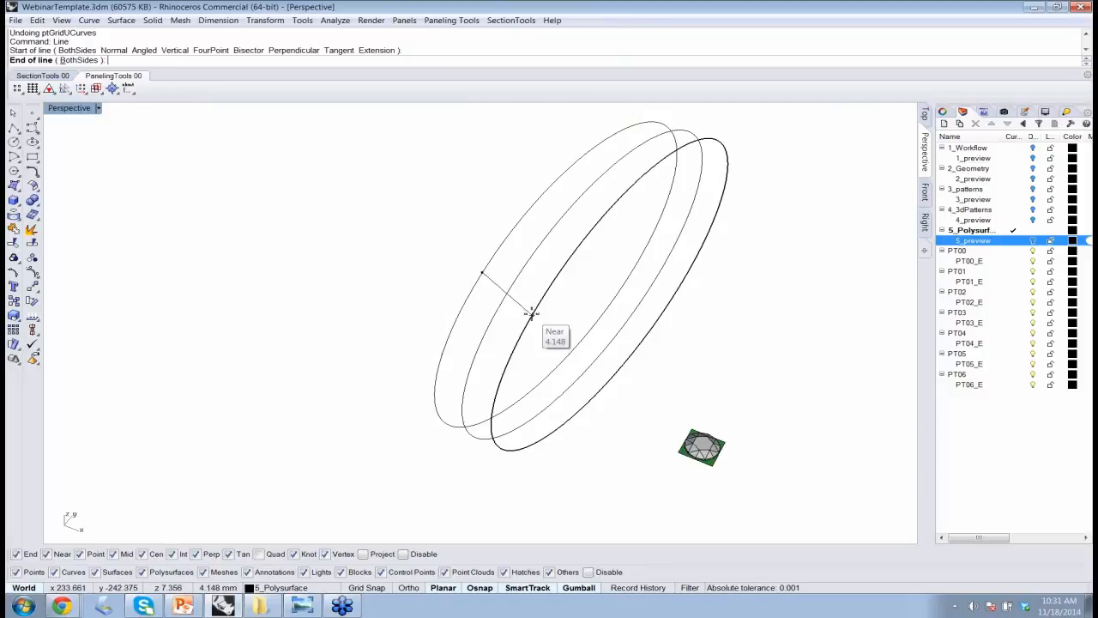
click(539, 299)
right_drag(540, 300, 527, 326)
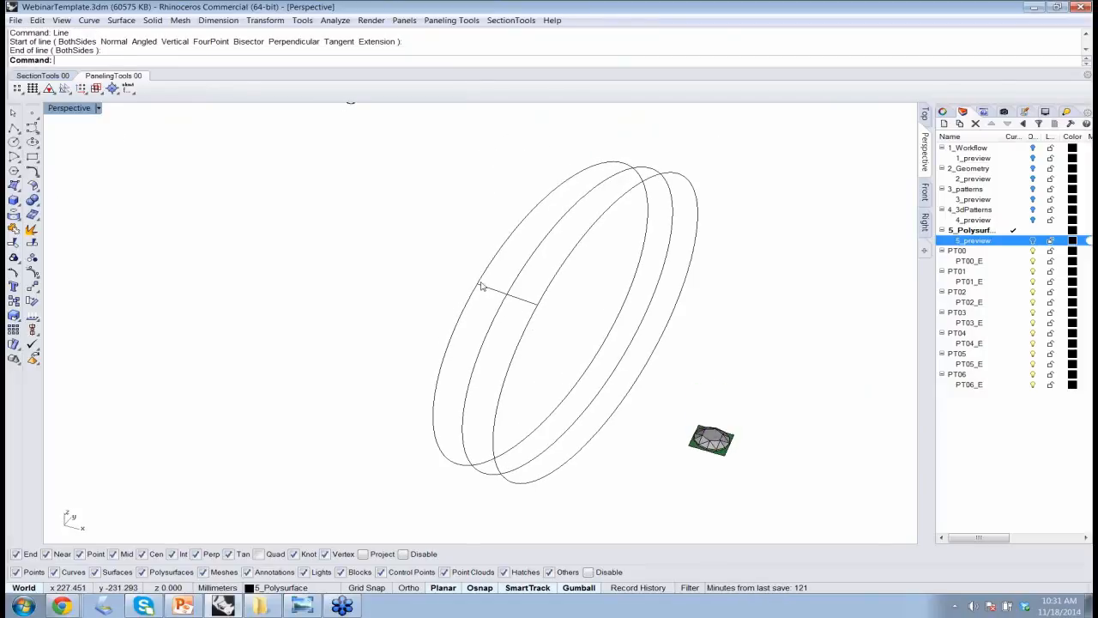
click(530, 302)
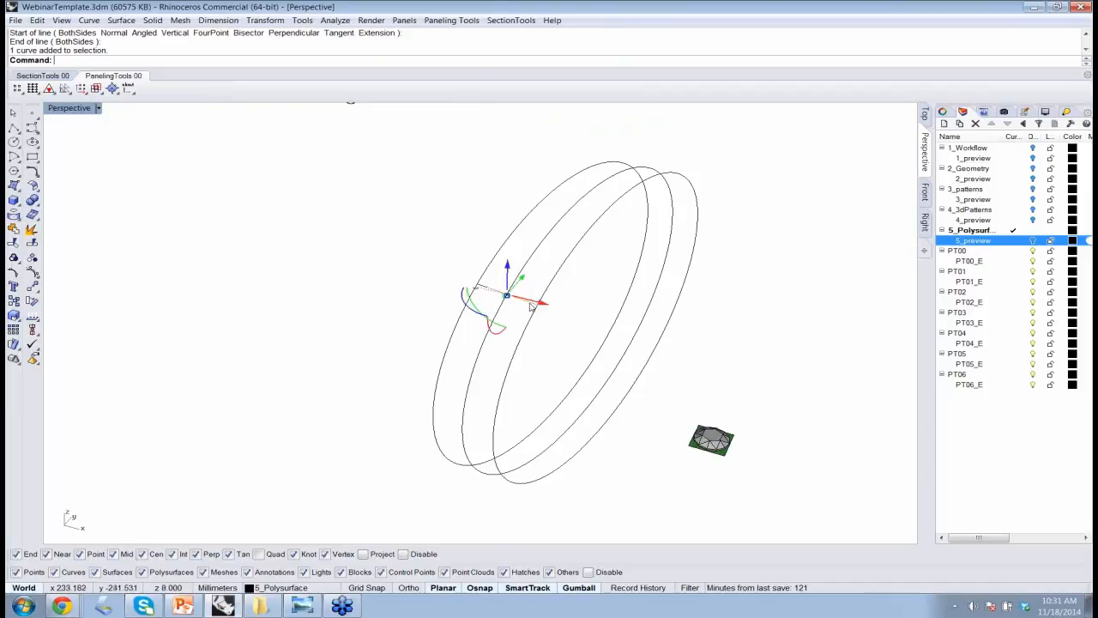
click(571, 340)
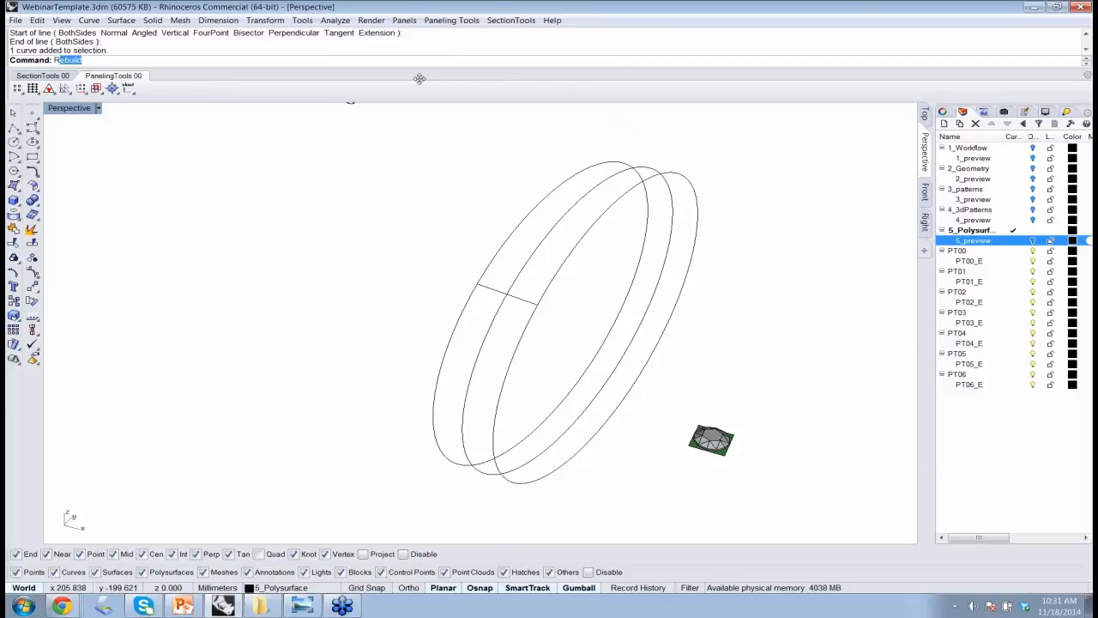
Use CrvSeam to move the first outer ring curve's seam point to its intersection with the short crossing line.
text(CrvSeam)
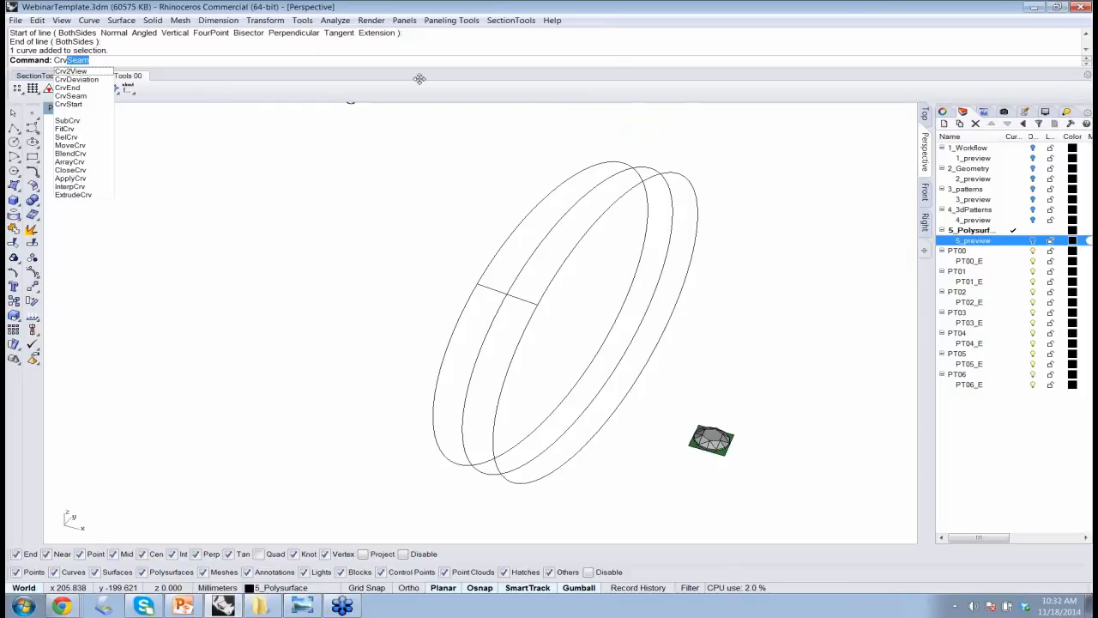
key(Return)
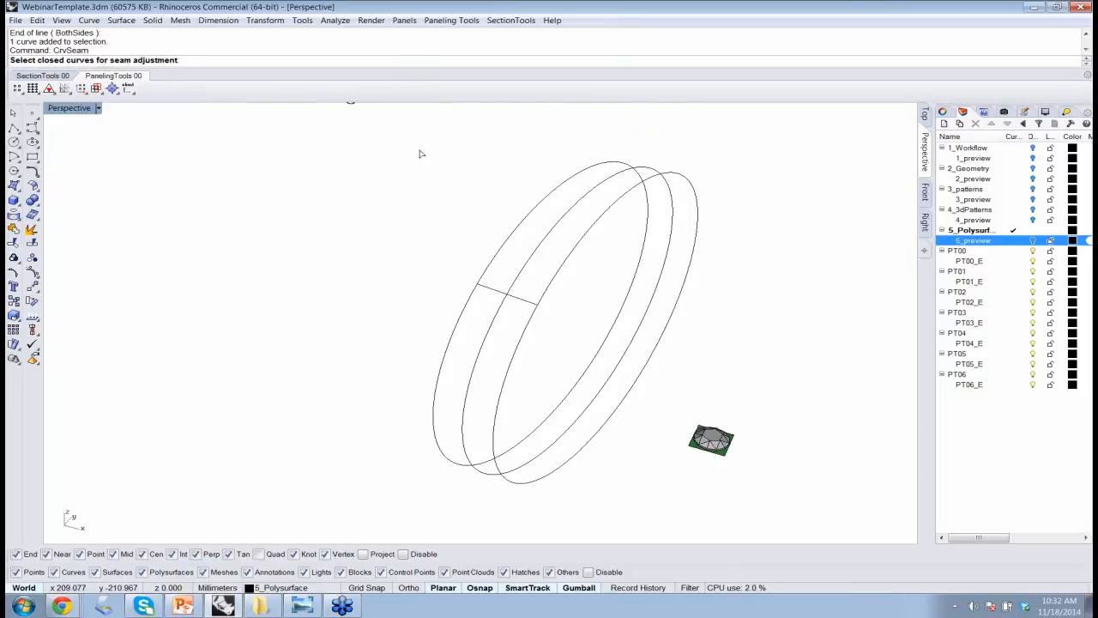
click(485, 272)
key(Return)
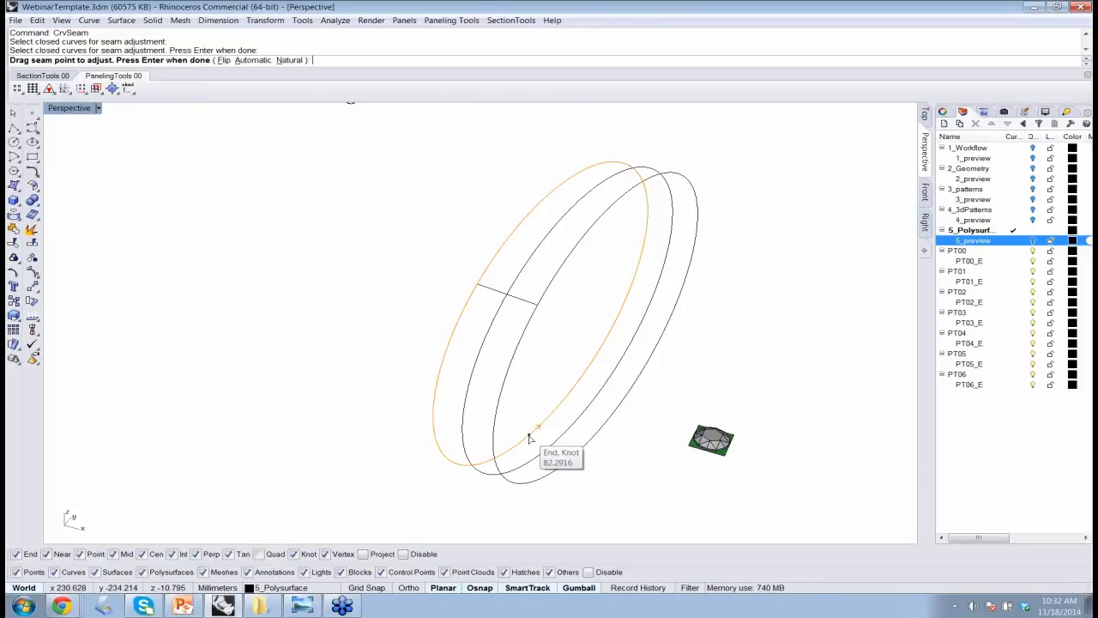
drag(528, 438, 477, 286)
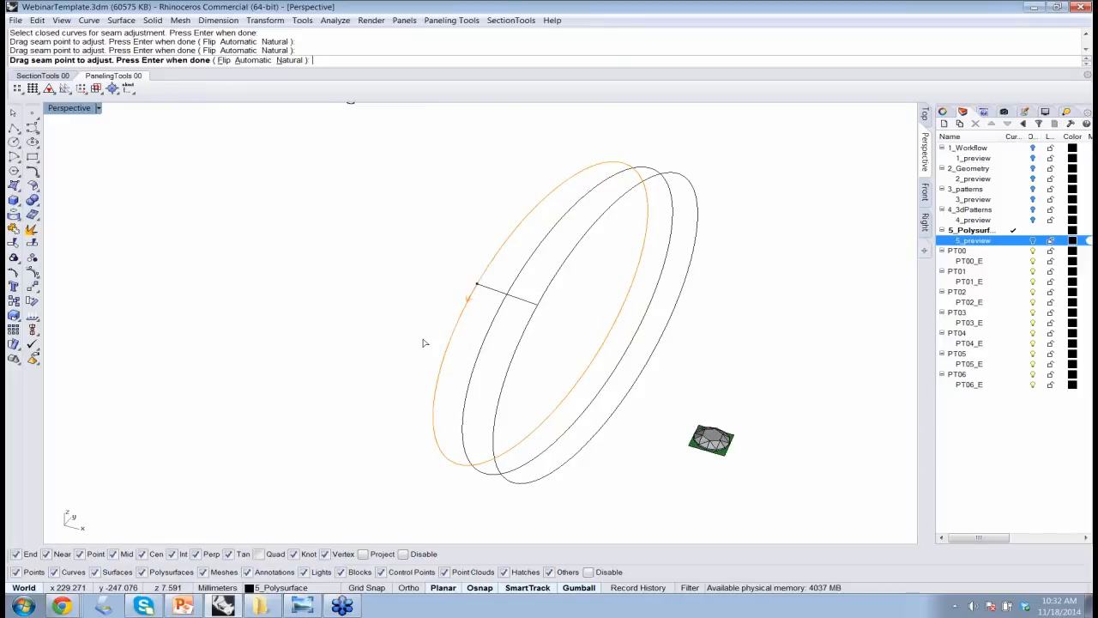
key(Return)
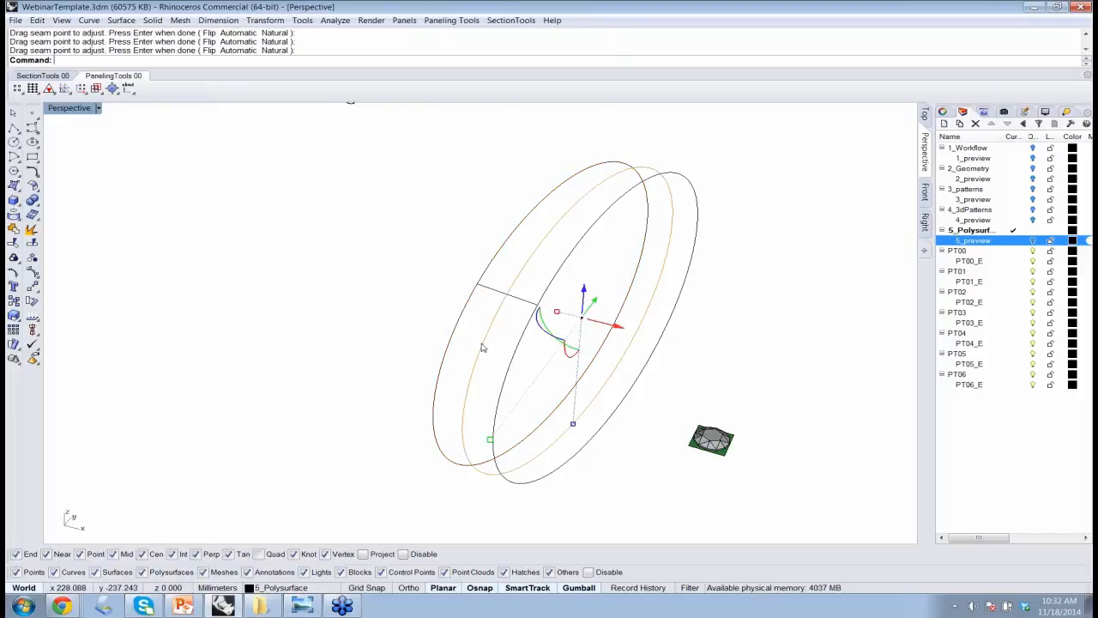
Move the middle ring curve's seam point to where the short line crosses it.
key(Return)
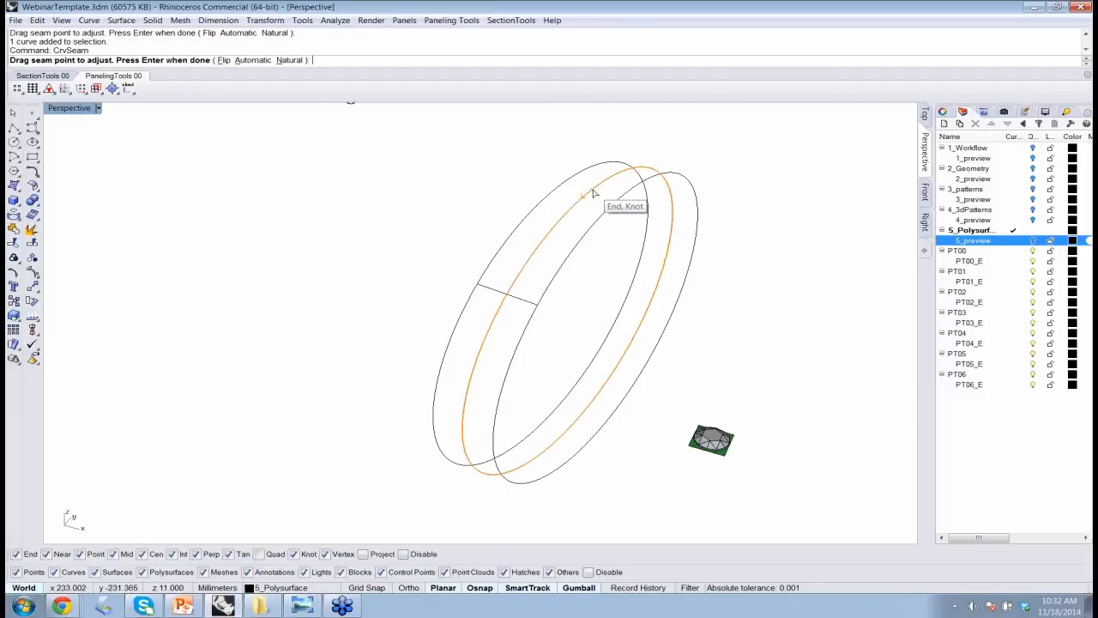
drag(591, 190, 507, 294)
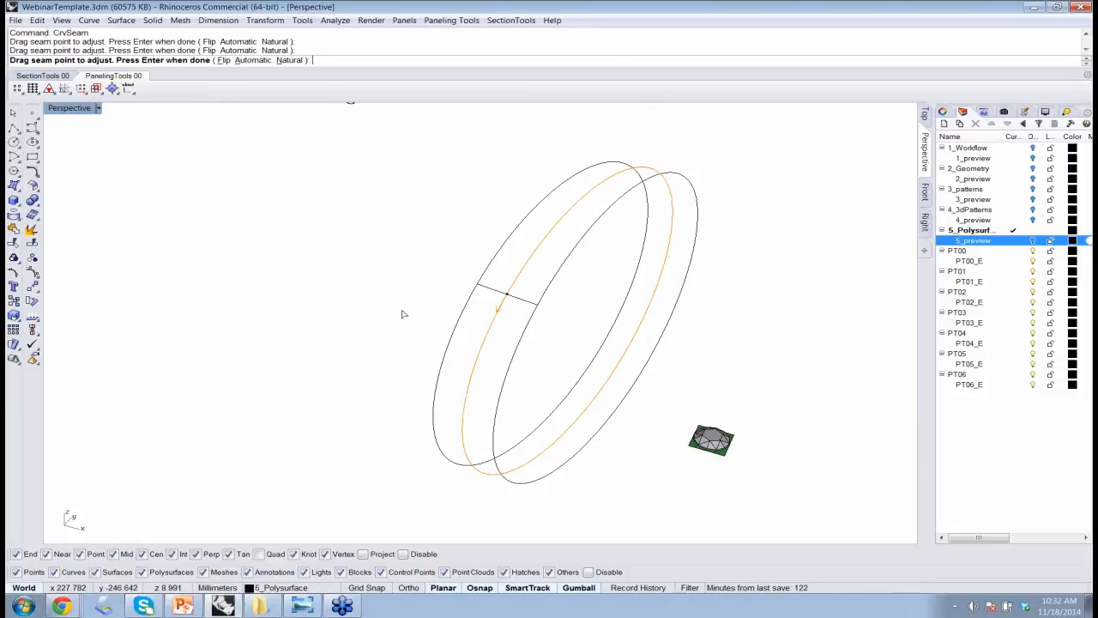
key(Return)
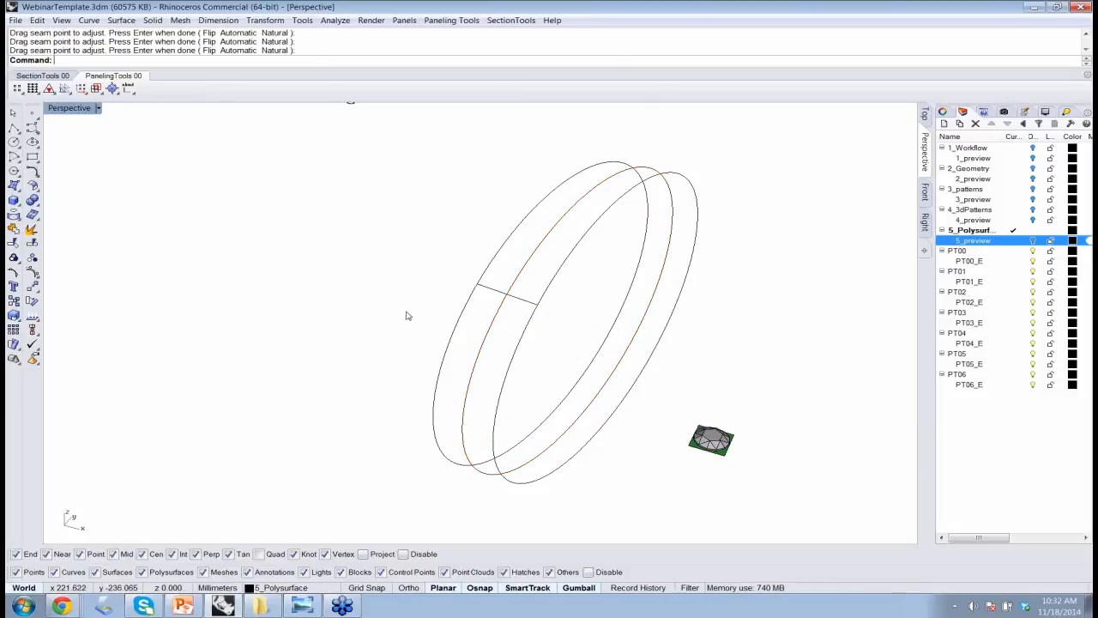
Move the seam point of the remaining outer ring curve to the far end of the short crossing line.
click(406, 317)
key(Return)
click(519, 346)
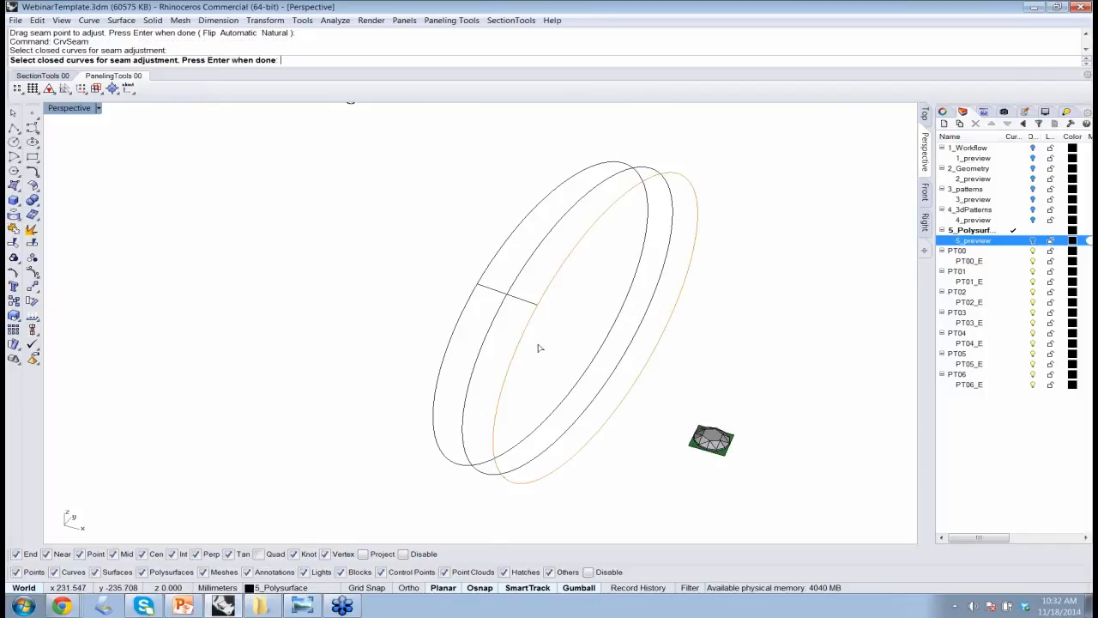
key(Return)
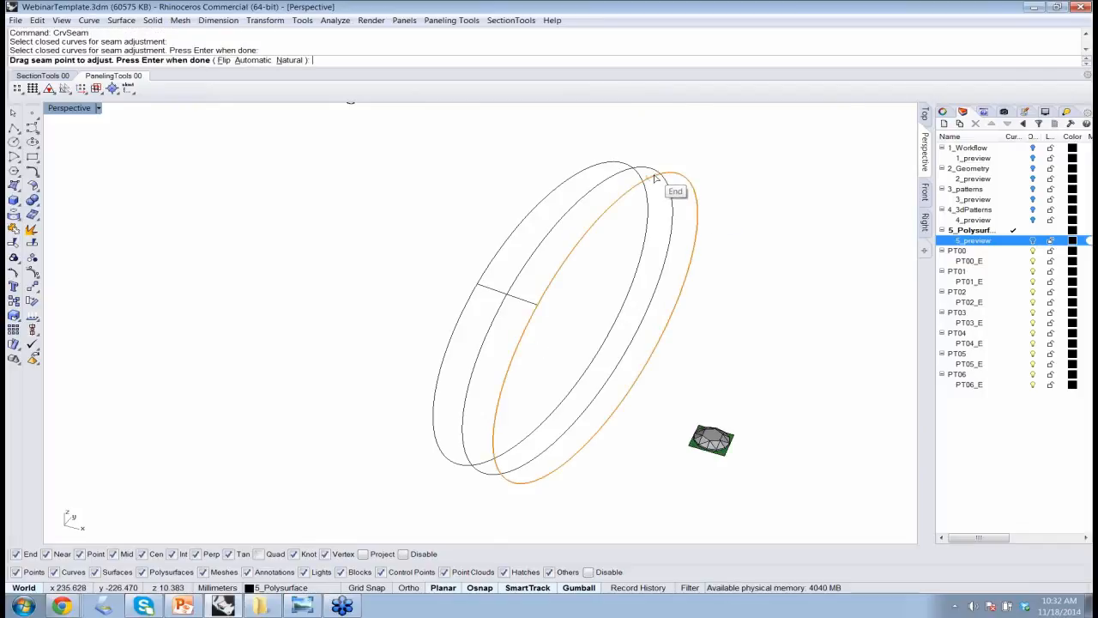
mouse_move(656, 176)
mouse_down()
mouse_move(542, 286)
mouse_move(537, 306)
mouse_up()
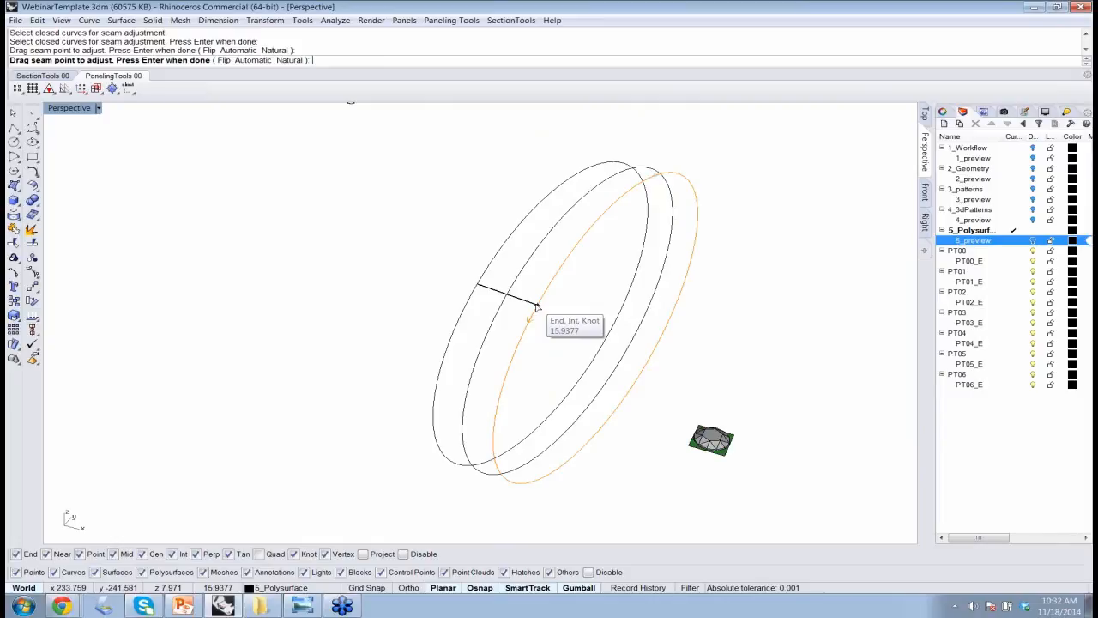
drag(537, 307, 539, 307)
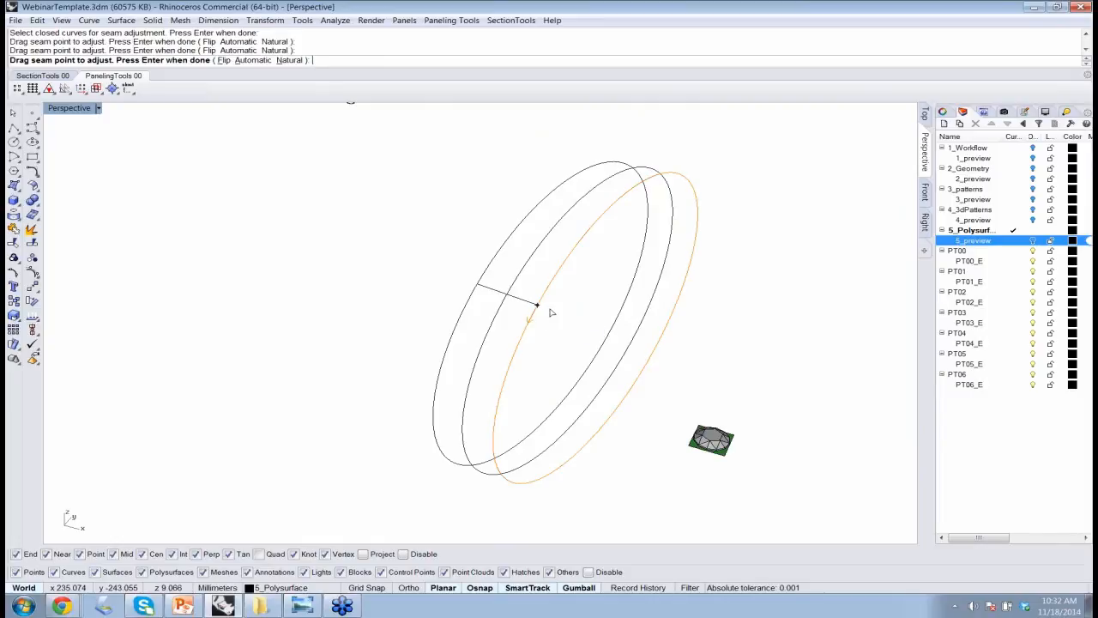
key(Return)
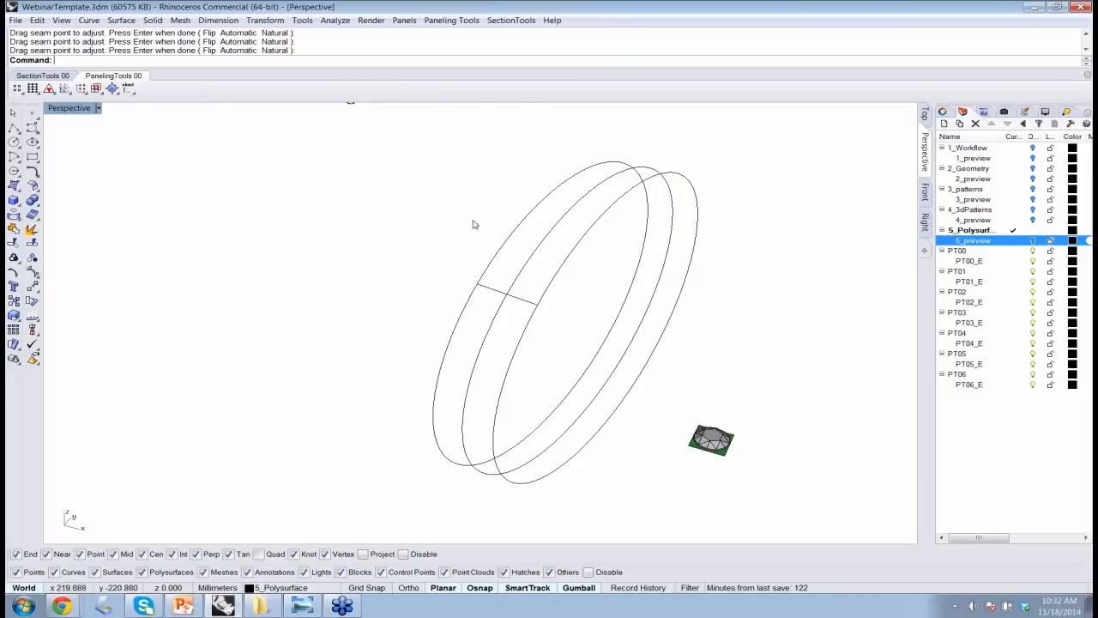
Hide the short line that crosses the three ring curves.
click(527, 304)
text(Hide)
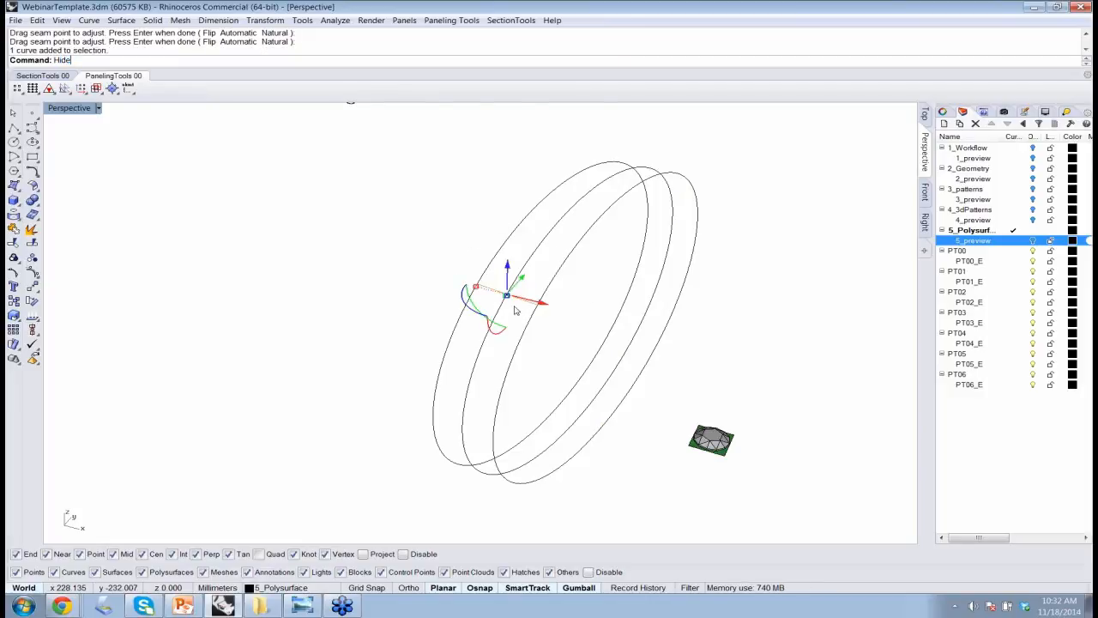
key(Return)
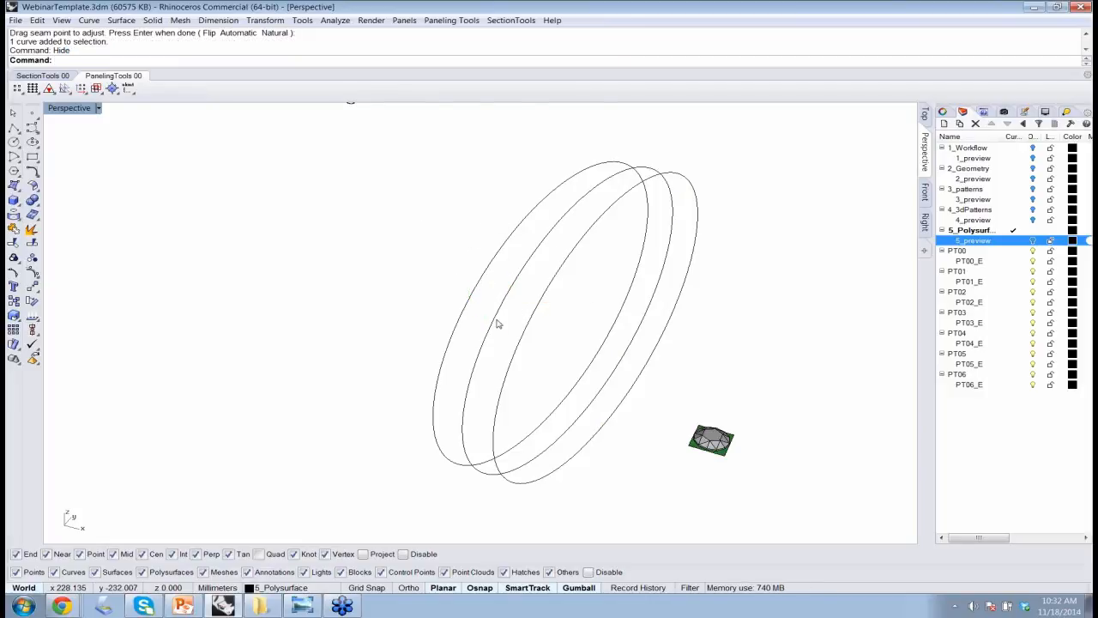
Create a Divide Array of Curves grid on the three seam-aligned curves in order, with SortCurvesOrder=No, Method=Number, 39 spans, Close=No and Group=No.
click(452, 21)
mouse_move(479, 36)
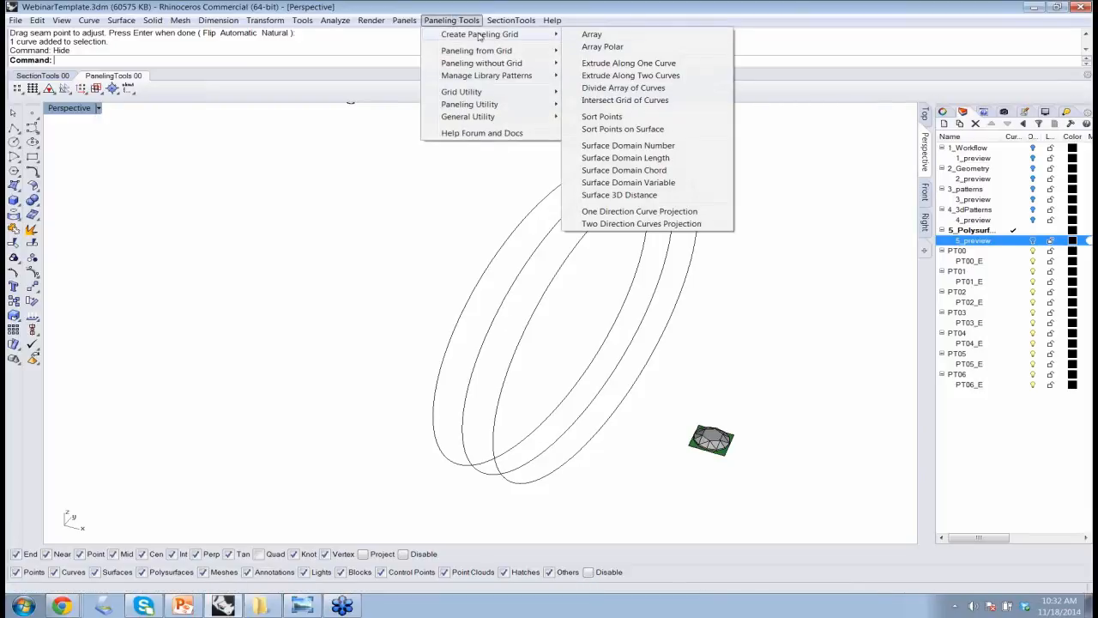
click(624, 88)
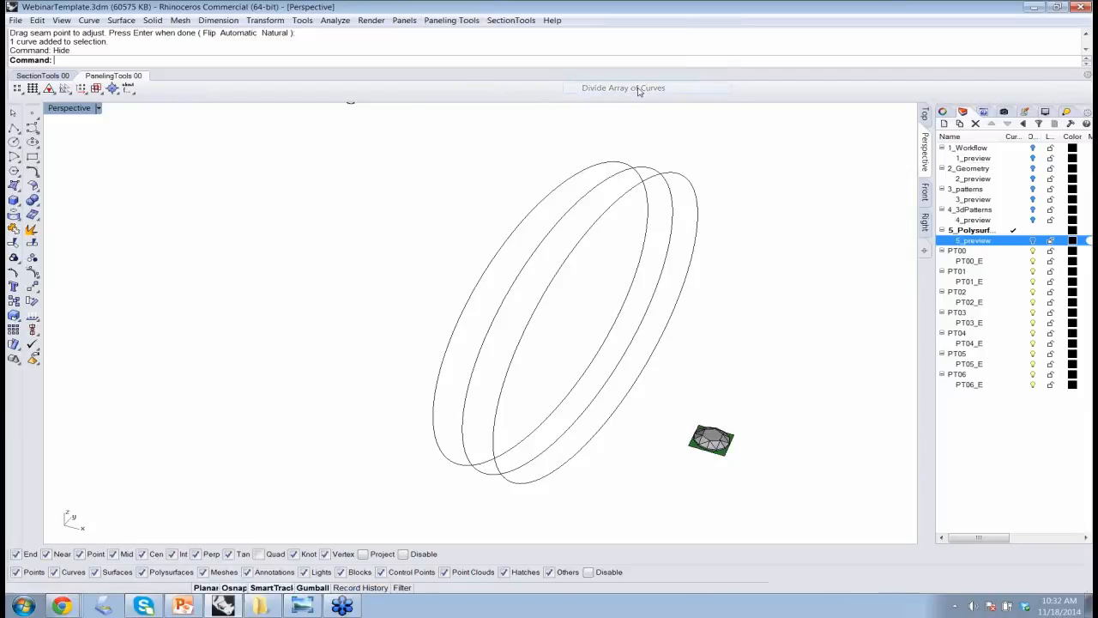
click(532, 221)
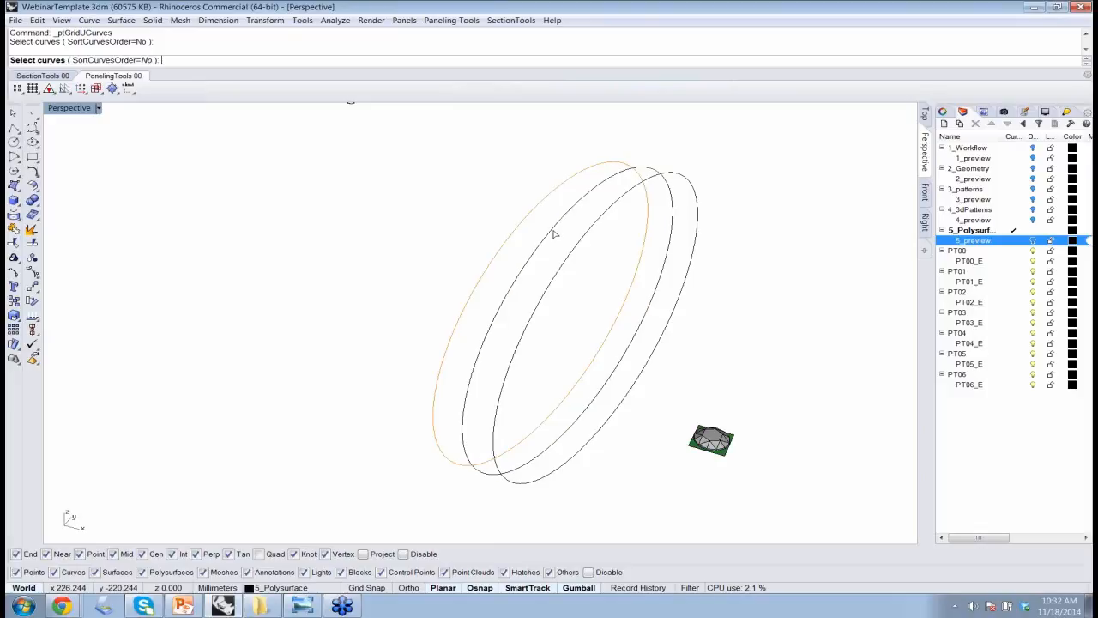
click(588, 243)
click(587, 243)
key(Return)
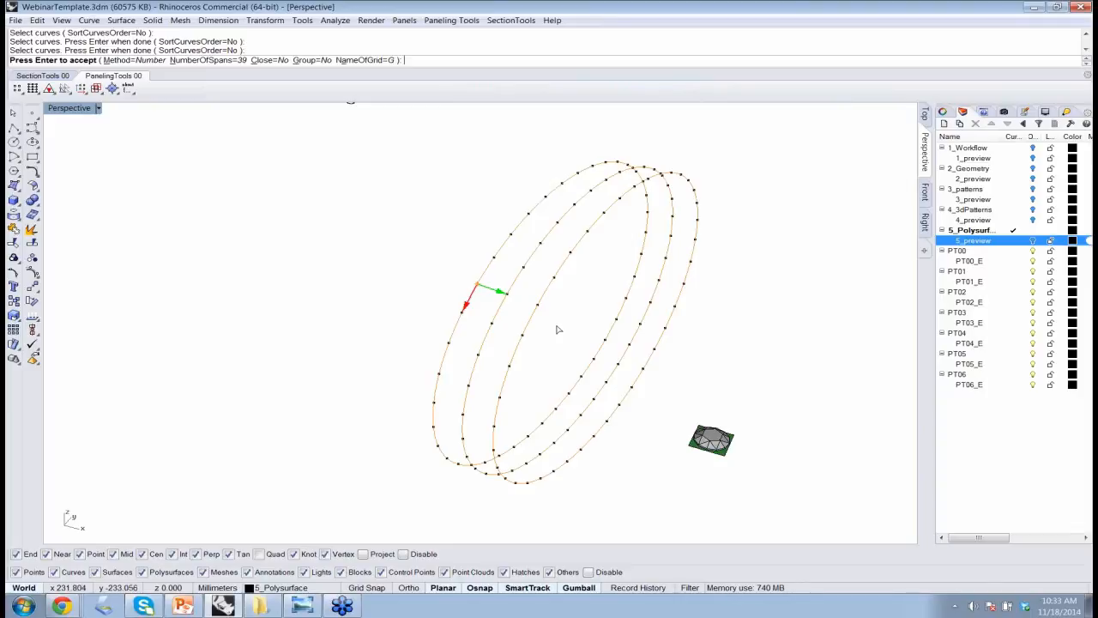
key(Return)
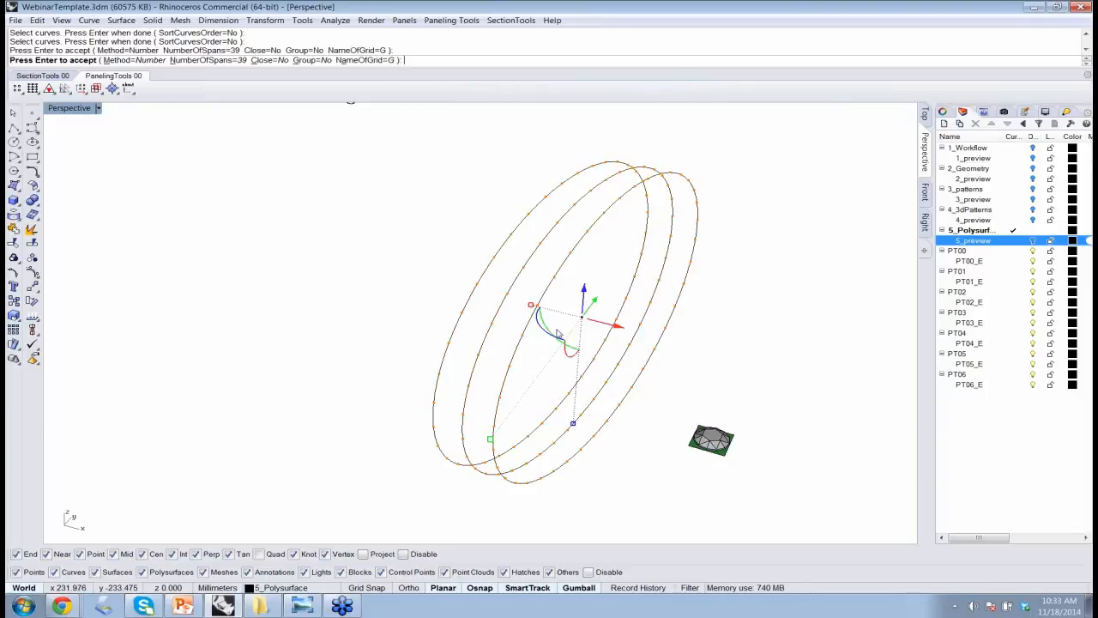
Try Panel 2D Grid on the divided-curves grid with the Box pattern, AddEdges=Yes, Group=Yes and no base surface.
click(449, 20)
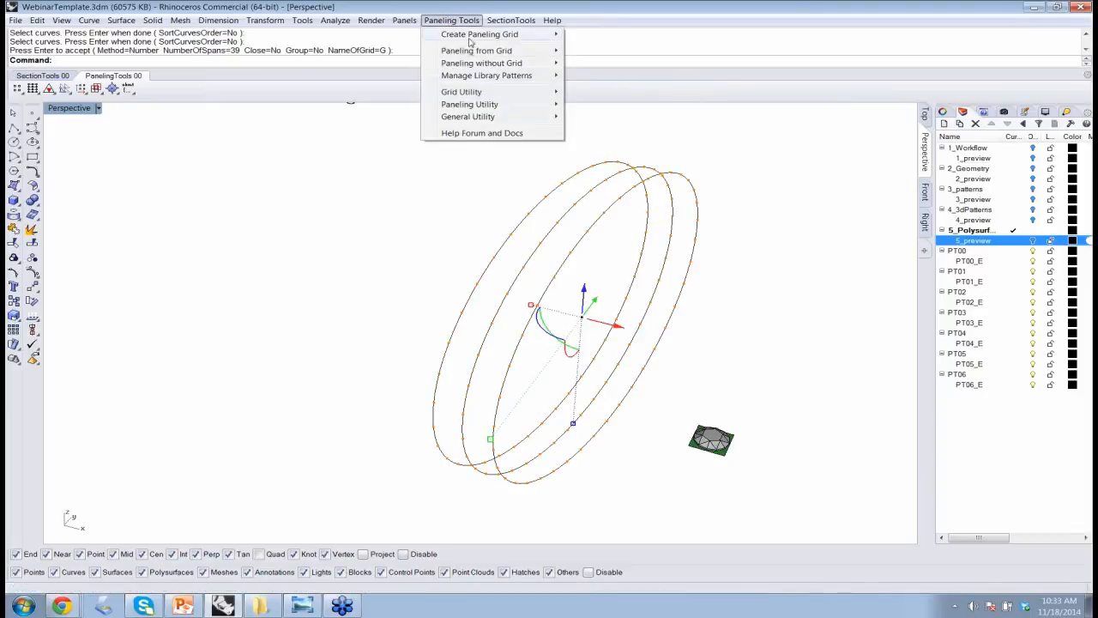
mouse_move(479, 52)
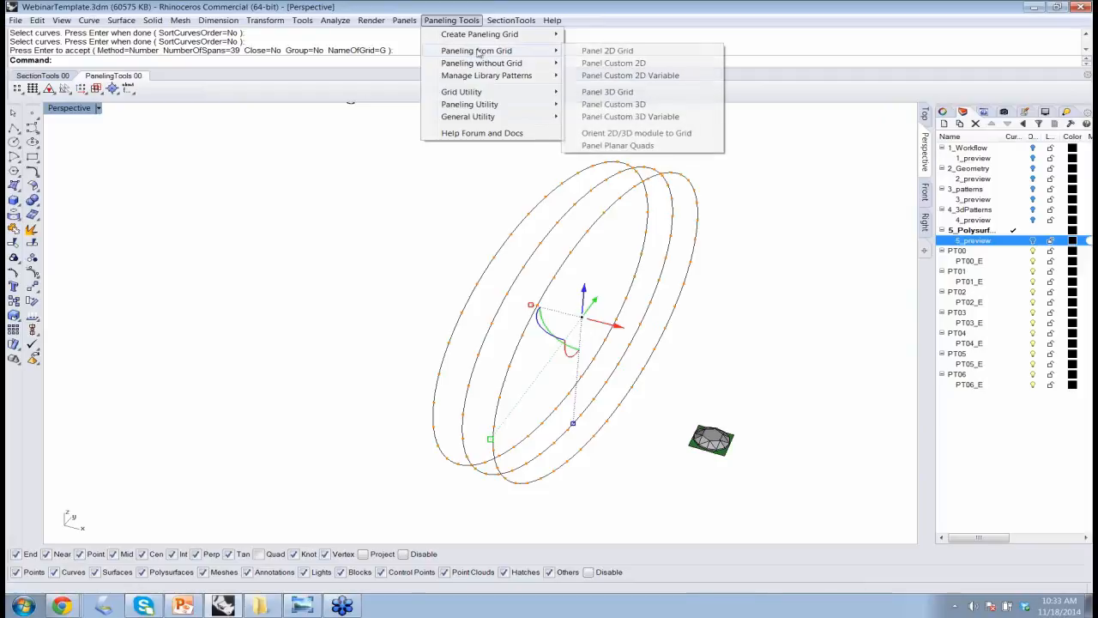
click(606, 51)
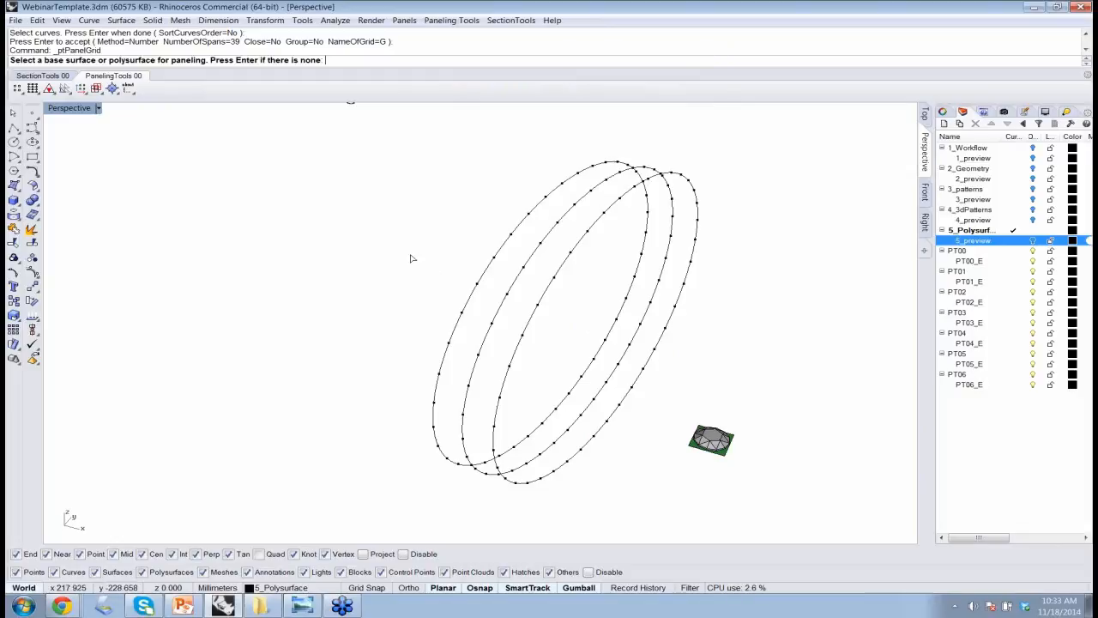
click(454, 21)
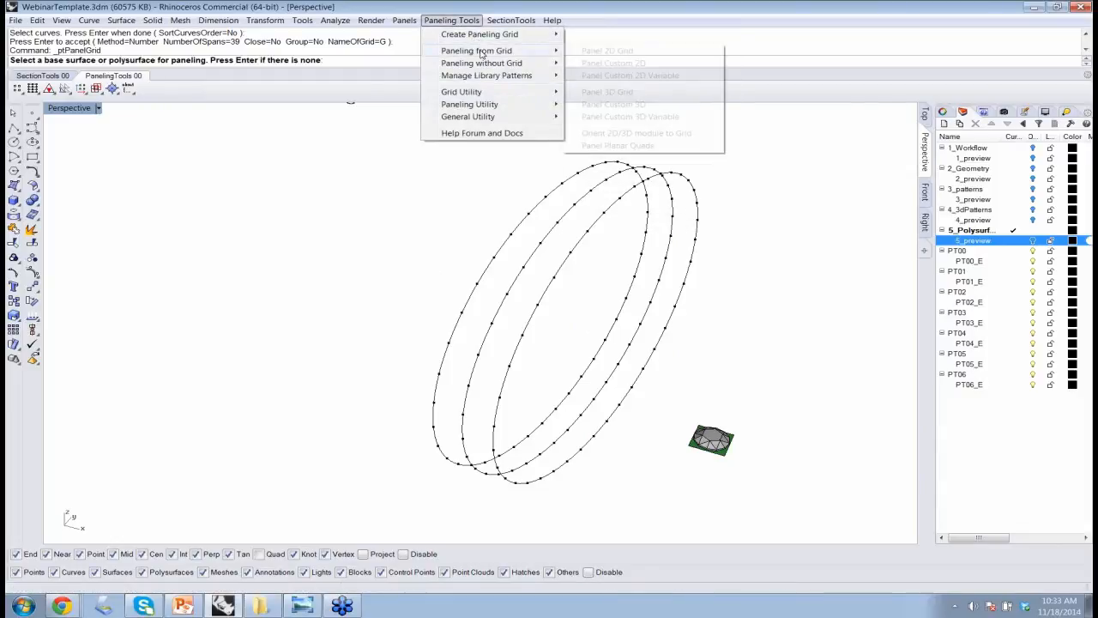
mouse_move(490, 17)
mouse_move(450, 19)
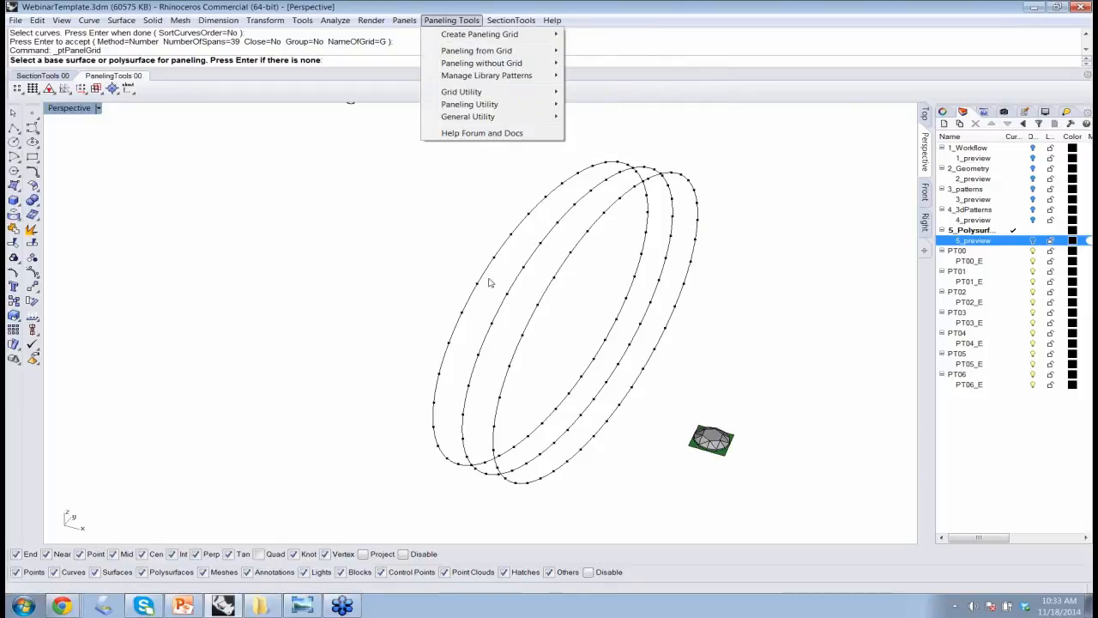
click(414, 272)
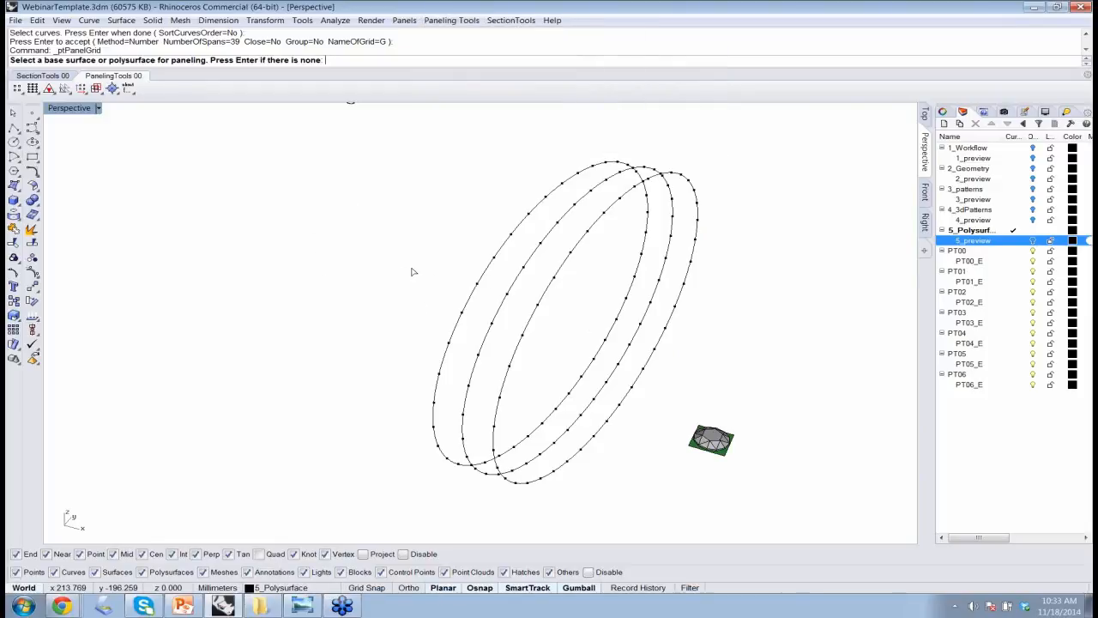
key(Return)
key(Return)
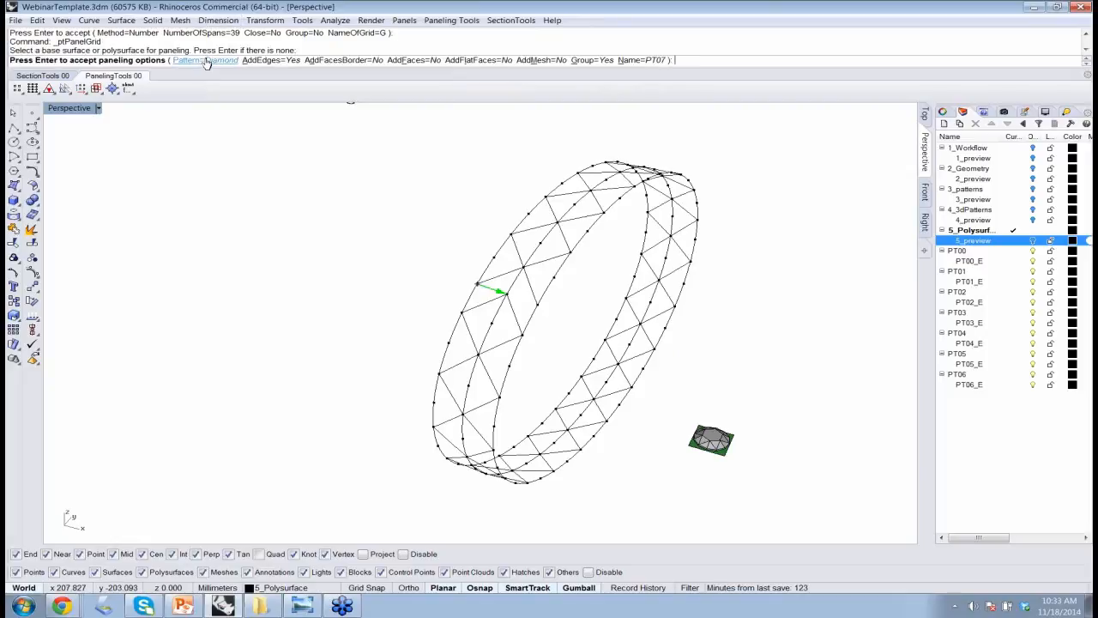
click(157, 60)
click(102, 61)
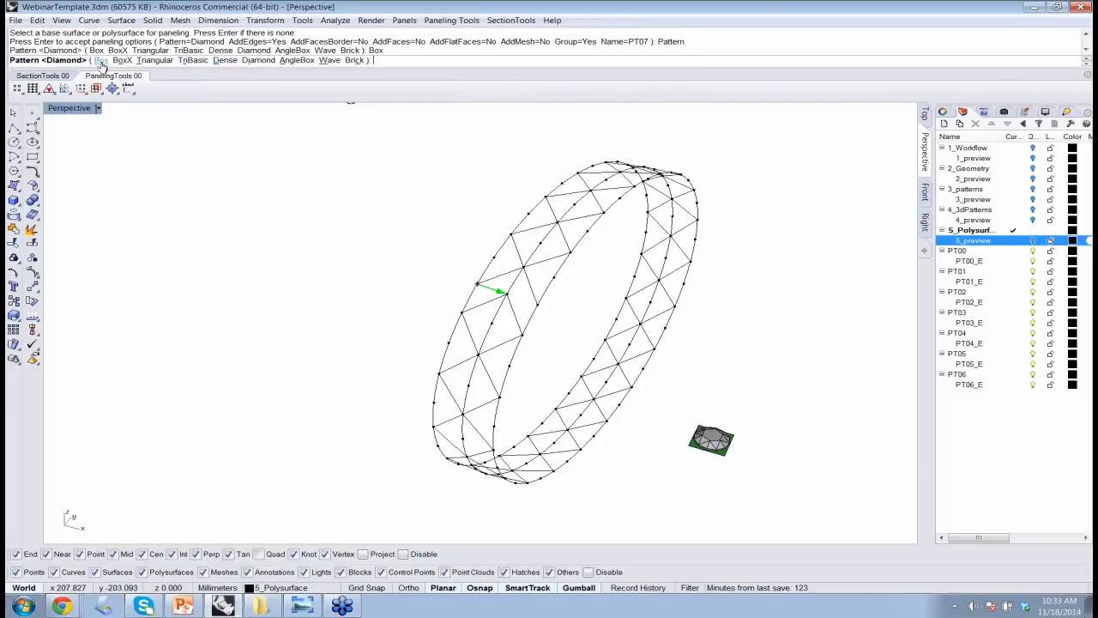
right_drag(570, 301, 682, 376)
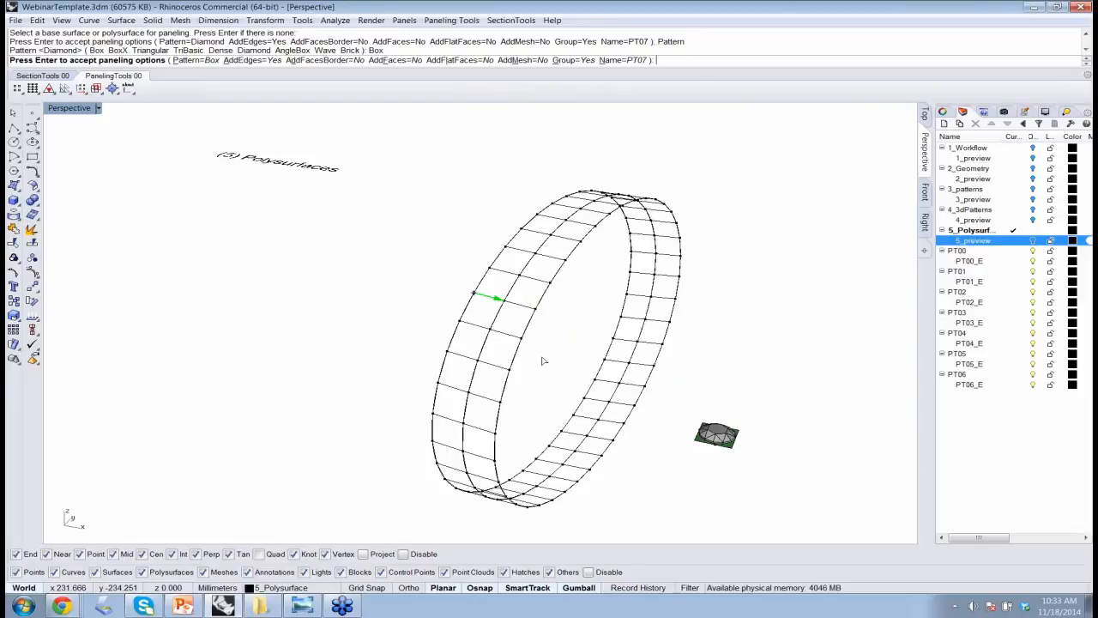
key(Return)
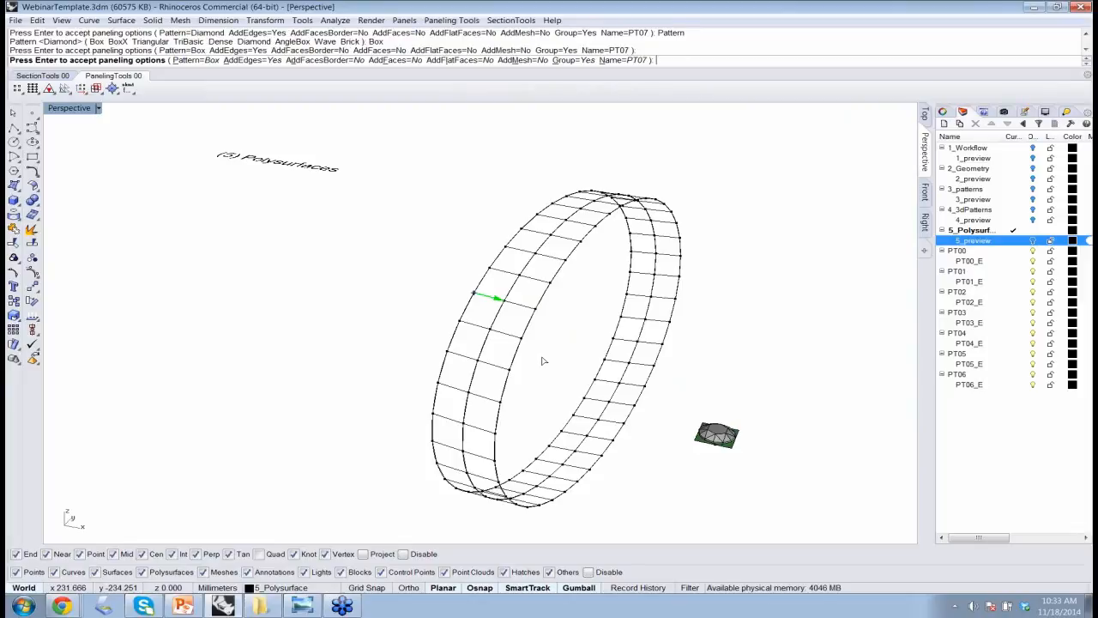
key(Return)
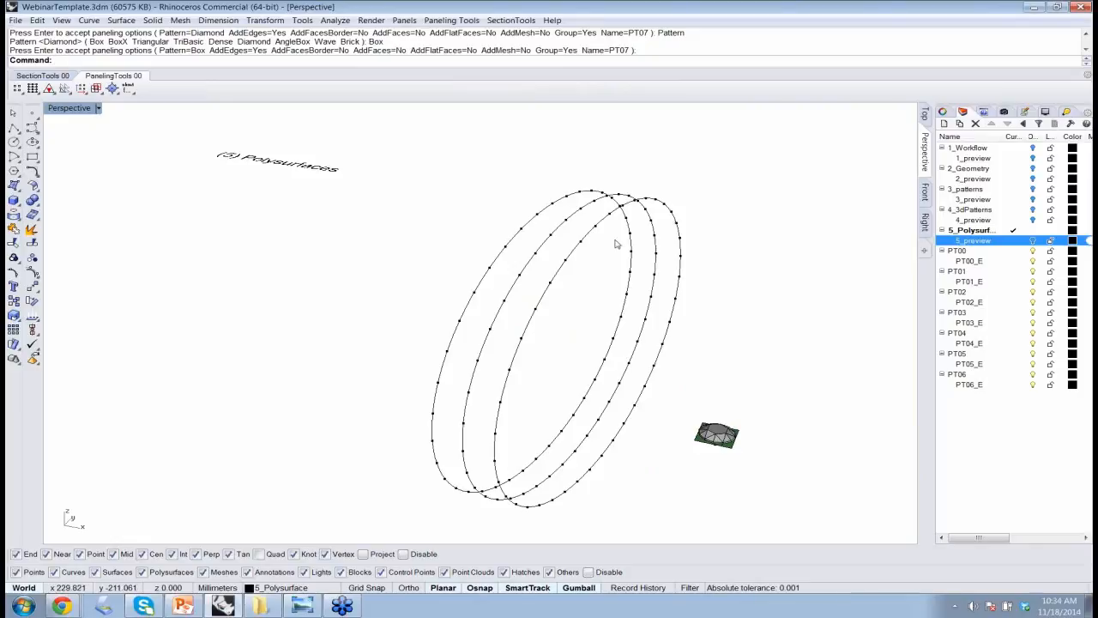
Start Orient 2D/3D Module to Grid with the gem polysurface, using its green base square's corners as origin, x and y points, with rigid orienting.
click(459, 21)
mouse_move(461, 53)
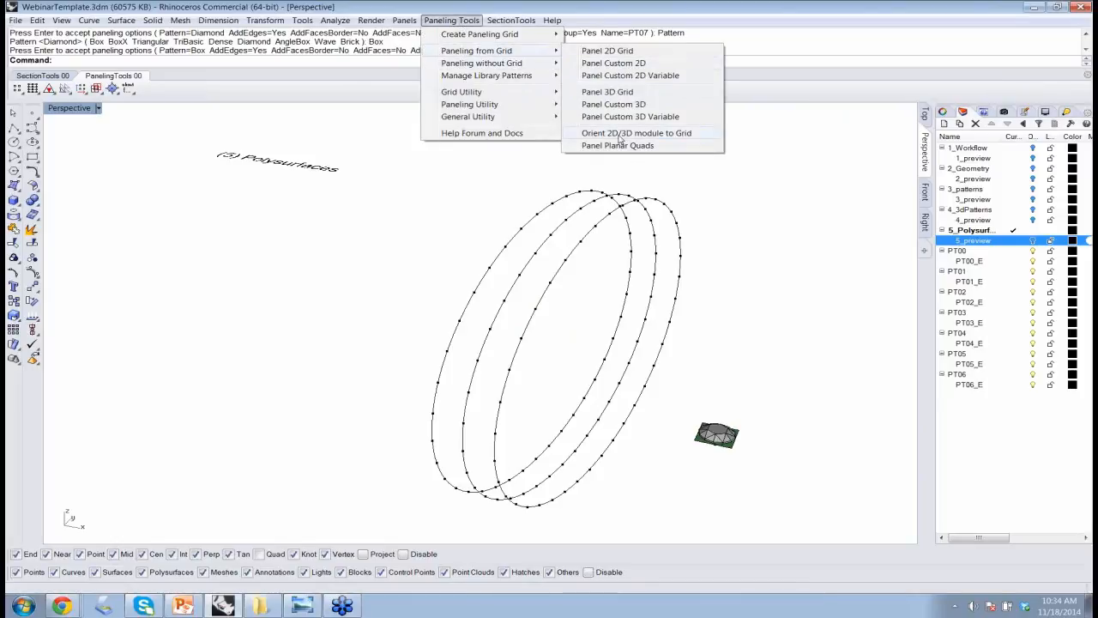
click(688, 135)
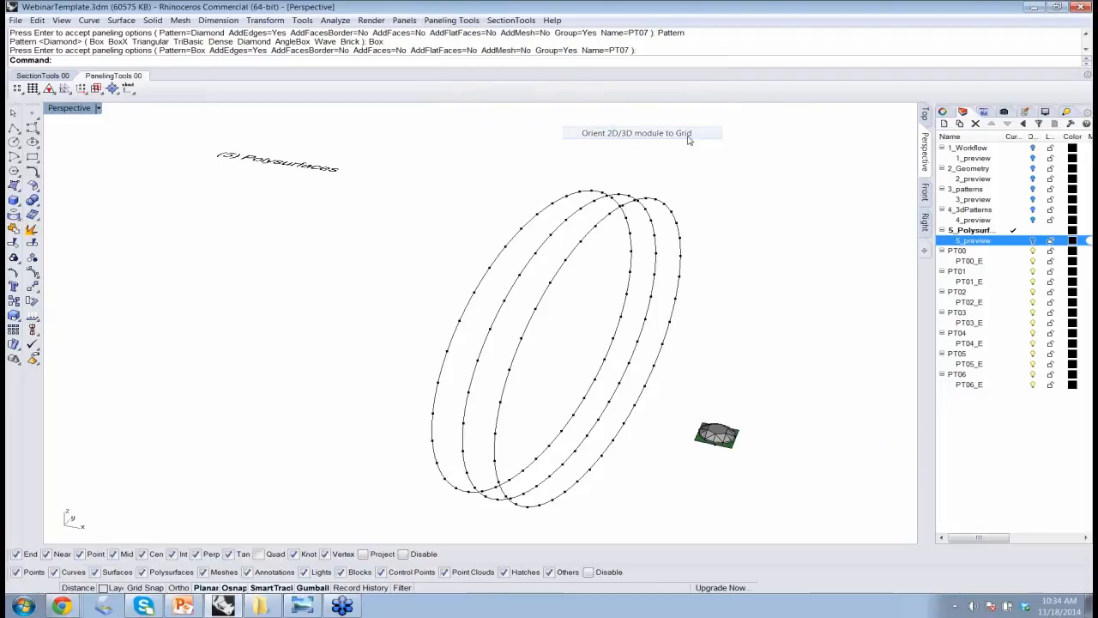
click(716, 435)
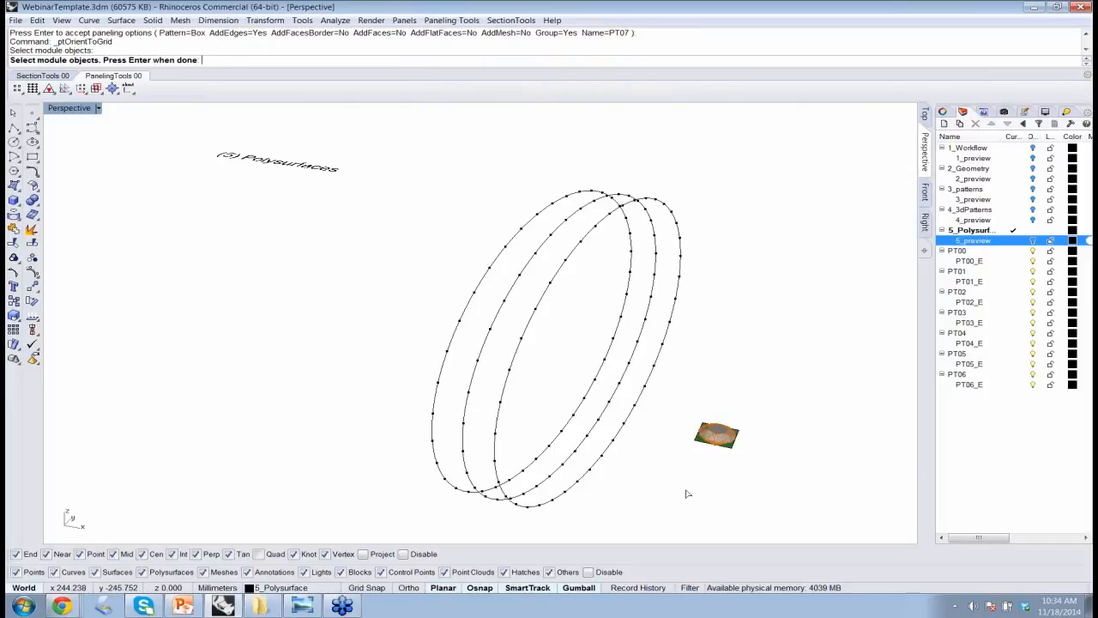
key(Return)
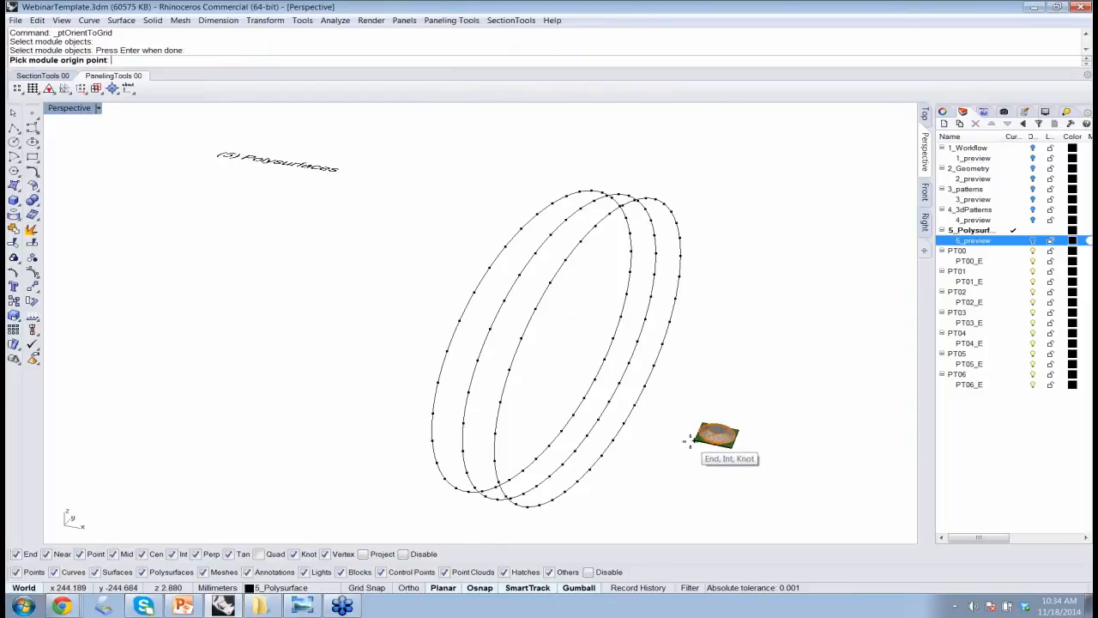
click(690, 441)
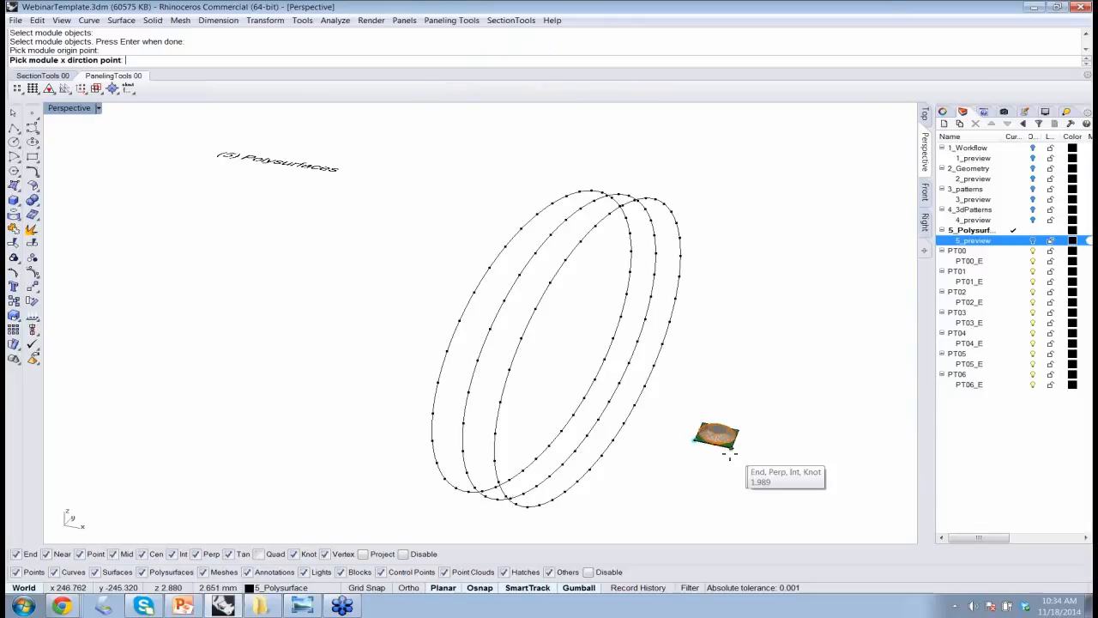
click(729, 449)
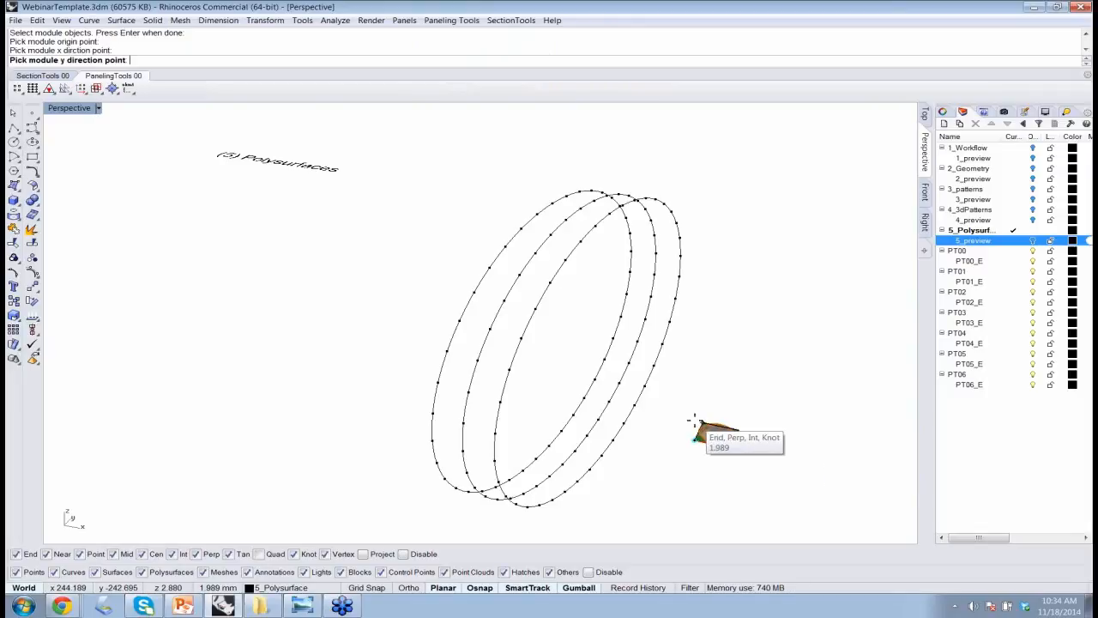
scroll(695, 421, up, 4)
scroll(695, 420, up, 2)
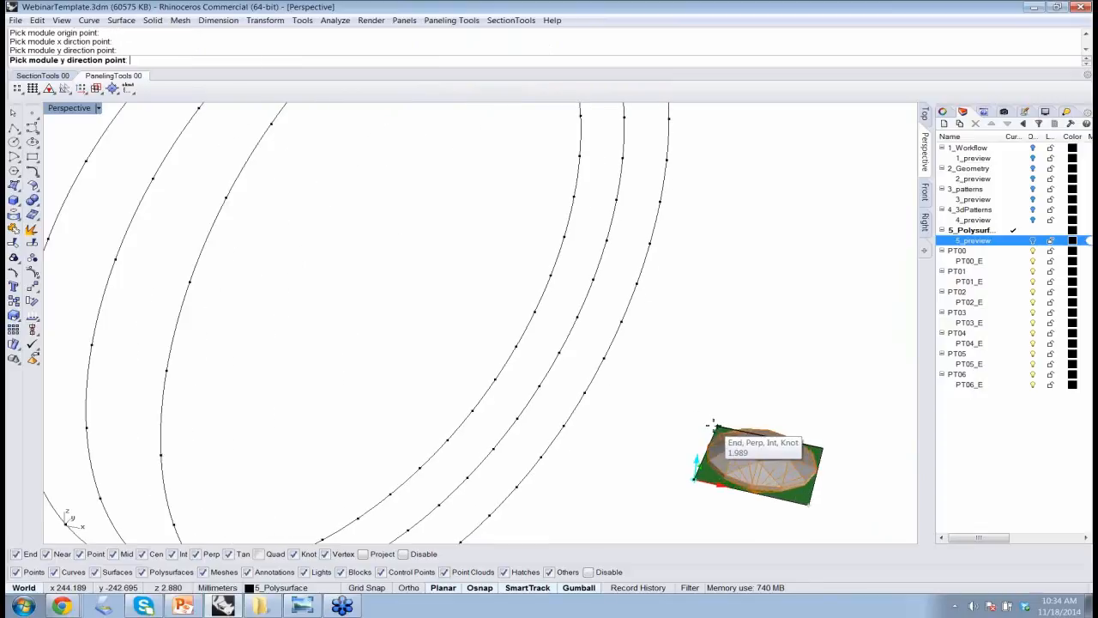
click(713, 424)
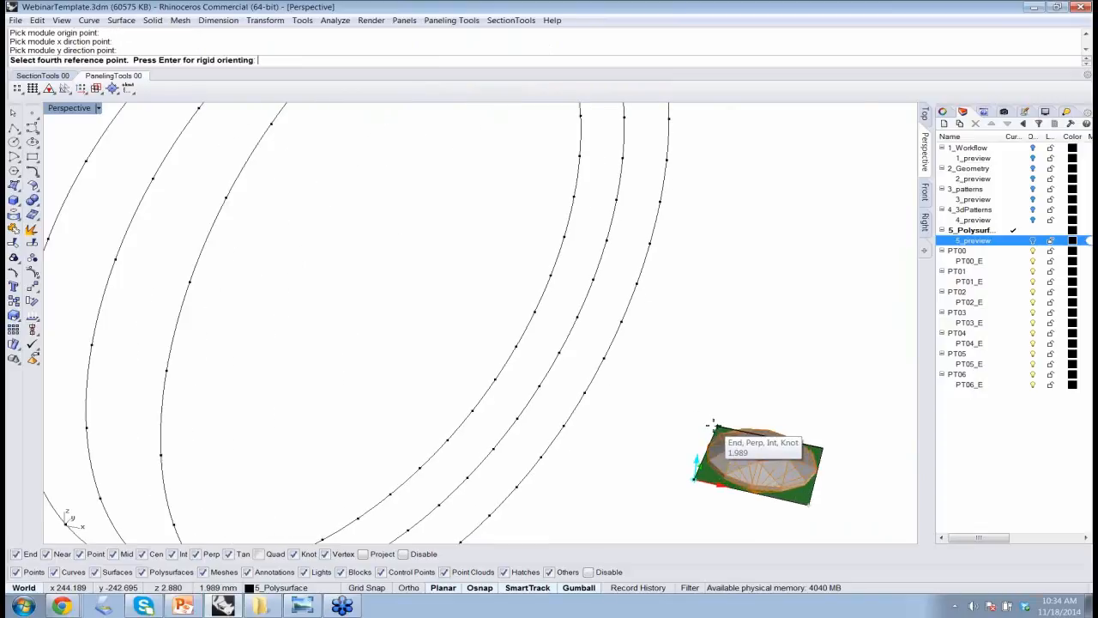
scroll(713, 424, down, 5)
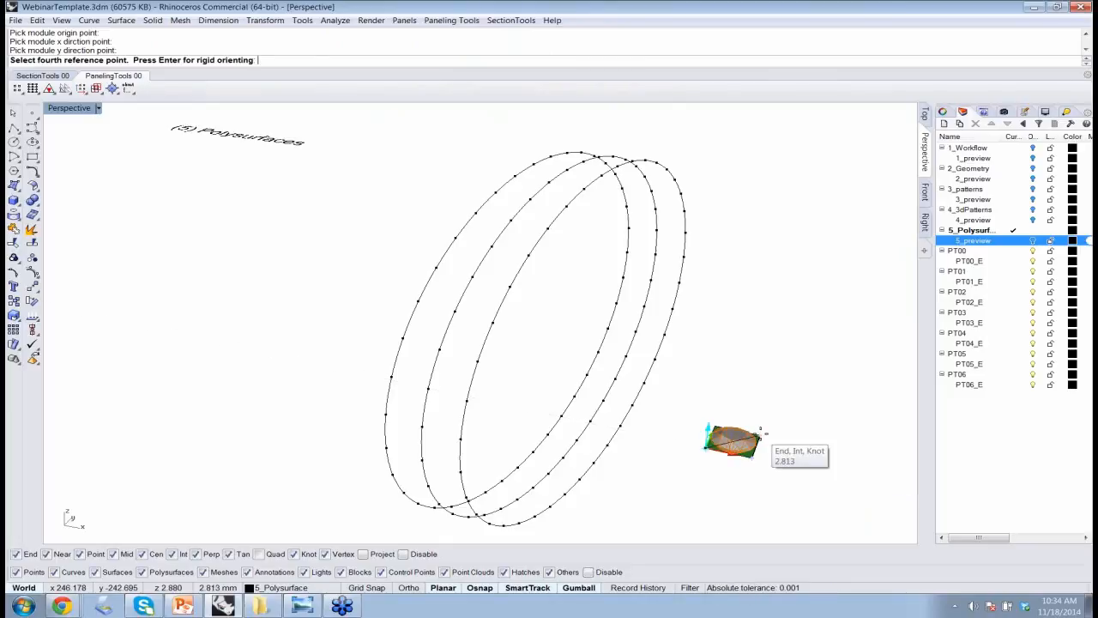
click(710, 478)
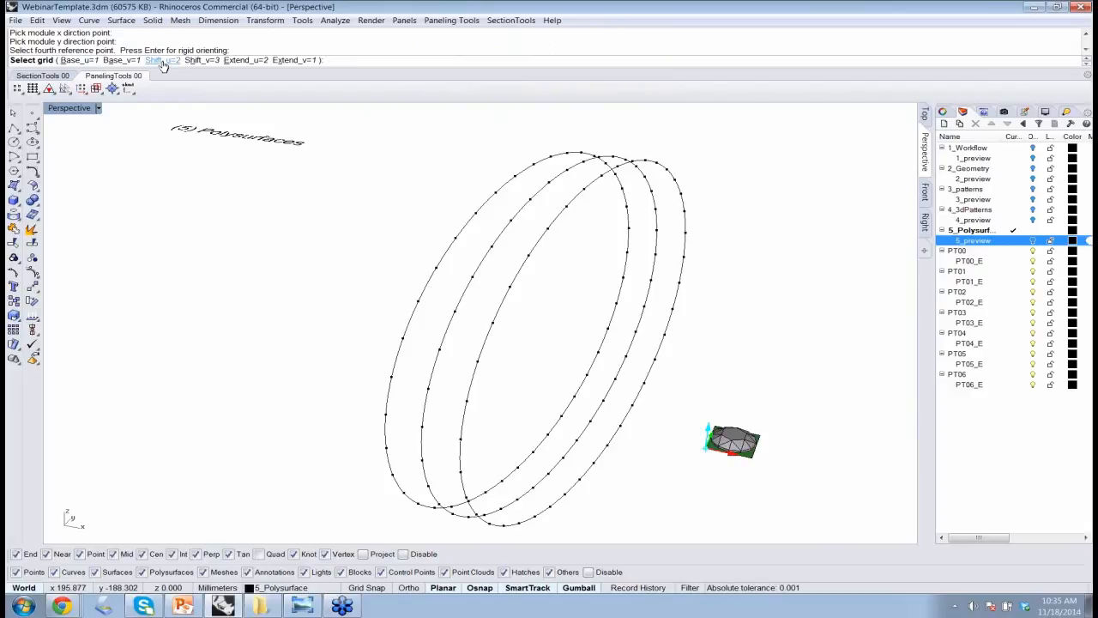
Set the module spacing on the grid to Shift_u=1 and Shift_v=1.
click(162, 62)
text(1)
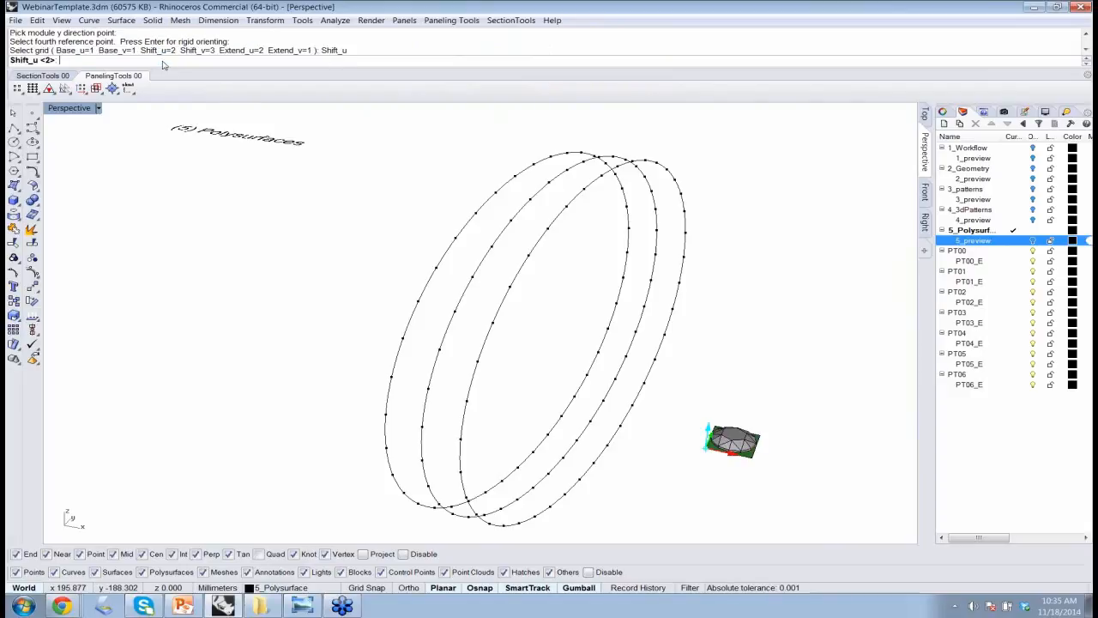
key(Return)
key(Return)
click(195, 62)
text(1)
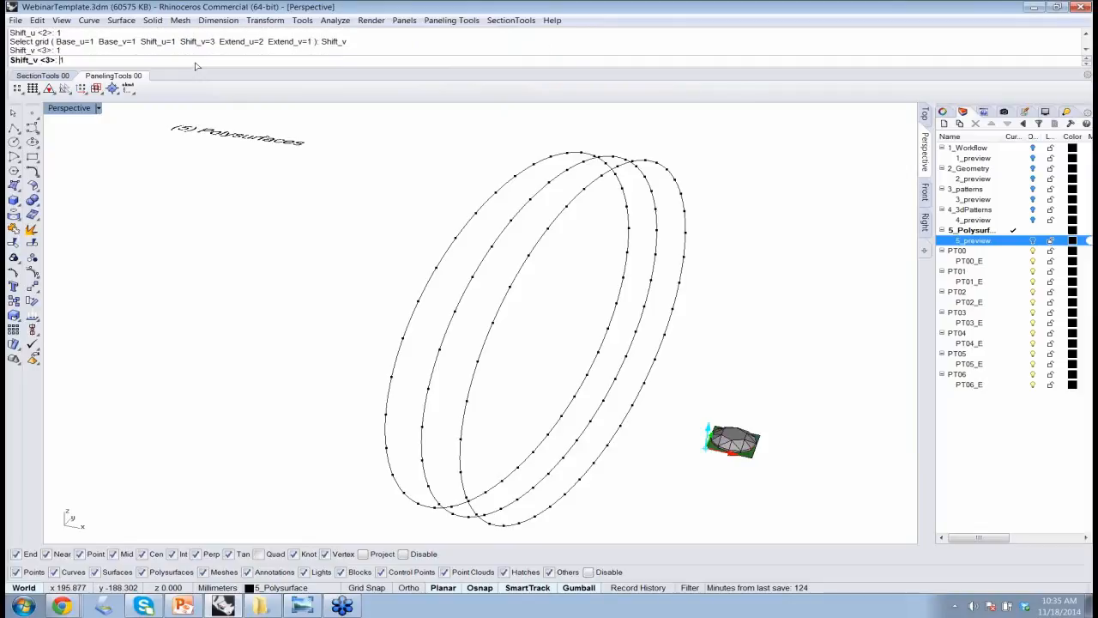
key(Return)
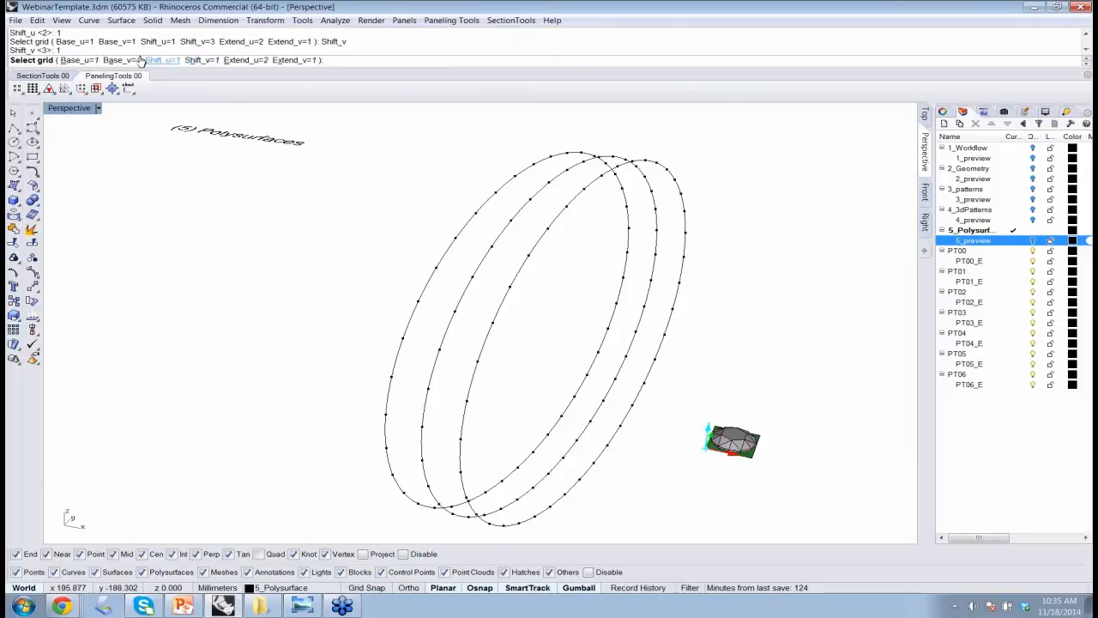
Set the module's grid start to Base_u=0 and Base_v=0, and its extent to Extend_u=1.
click(73, 62)
text(0)
key(Return)
click(121, 60)
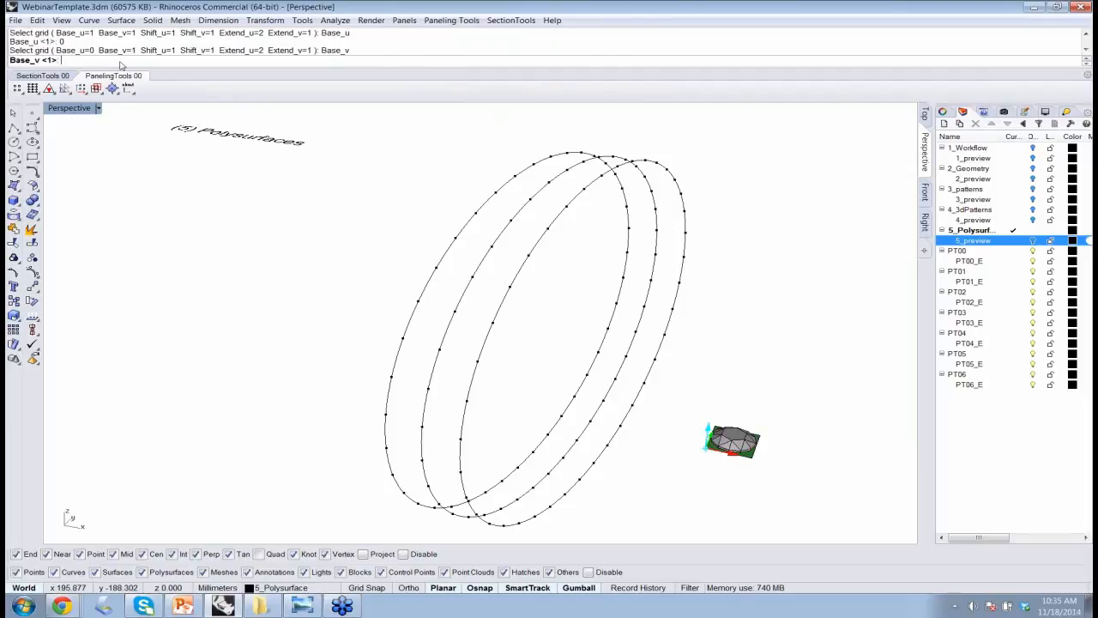
text(0)
key(Return)
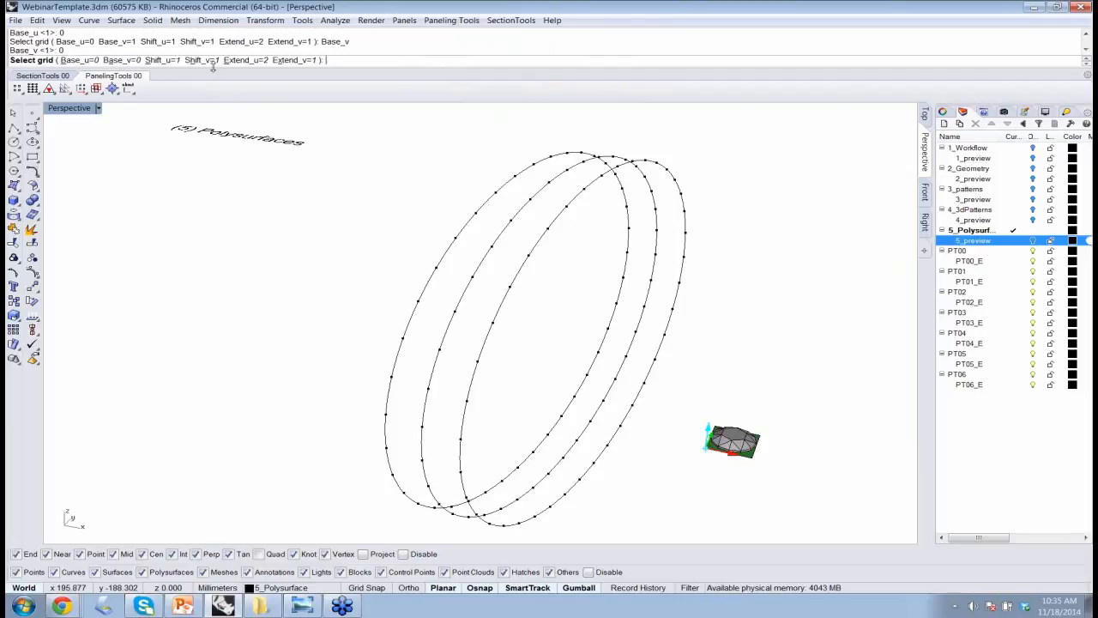
click(245, 60)
text(1)
key(Return)
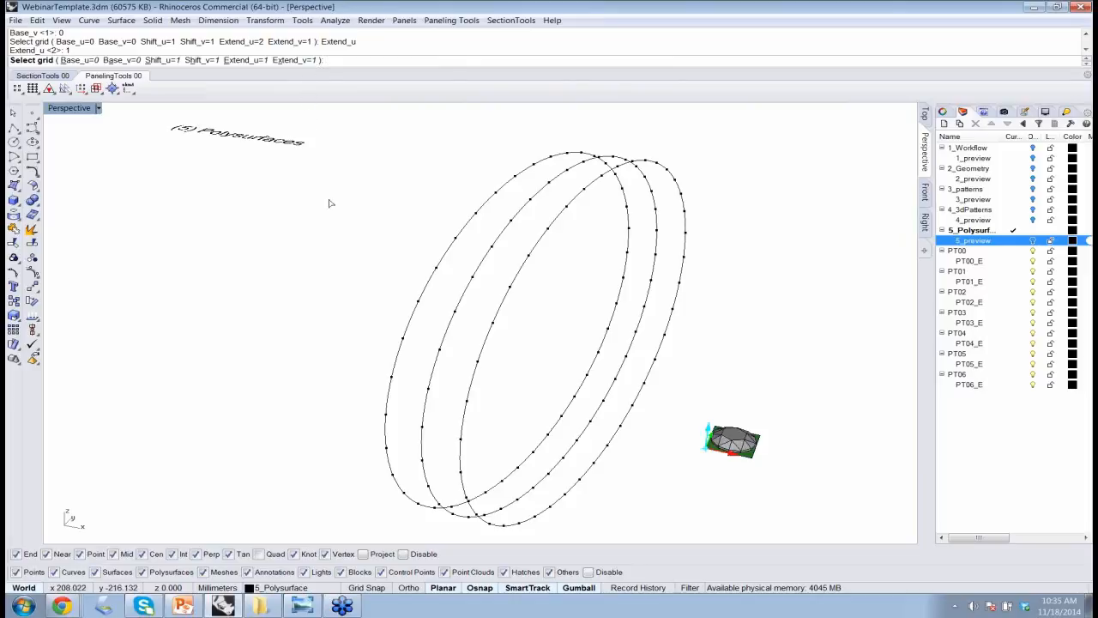
Apply the gem module to all grid points on the three ring curves, accepting Flip=No.
click(471, 277)
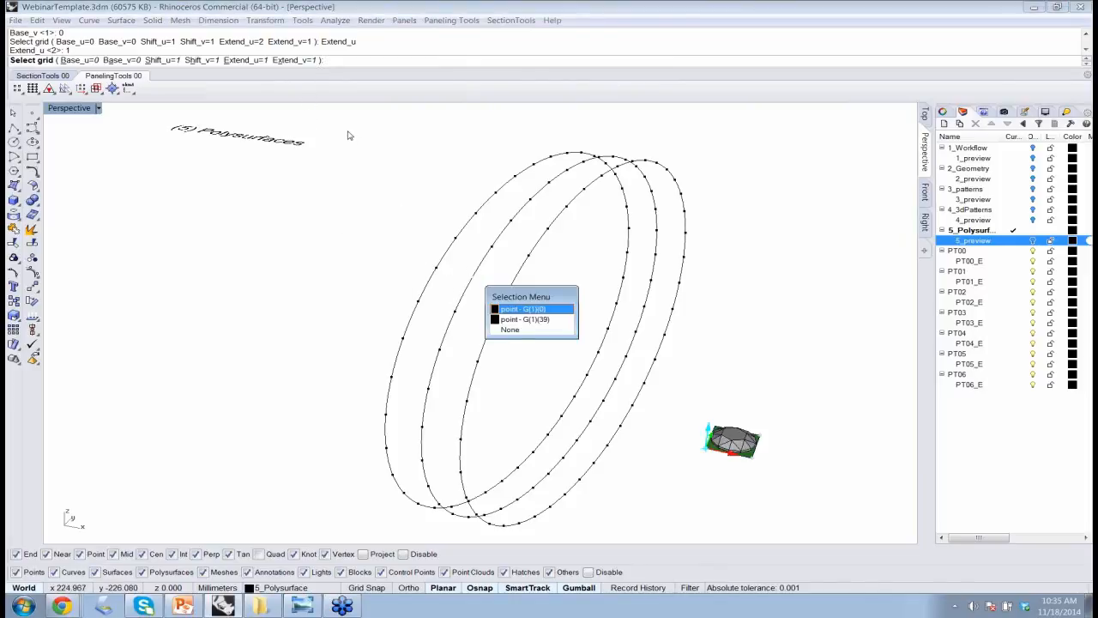
drag(348, 130, 694, 537)
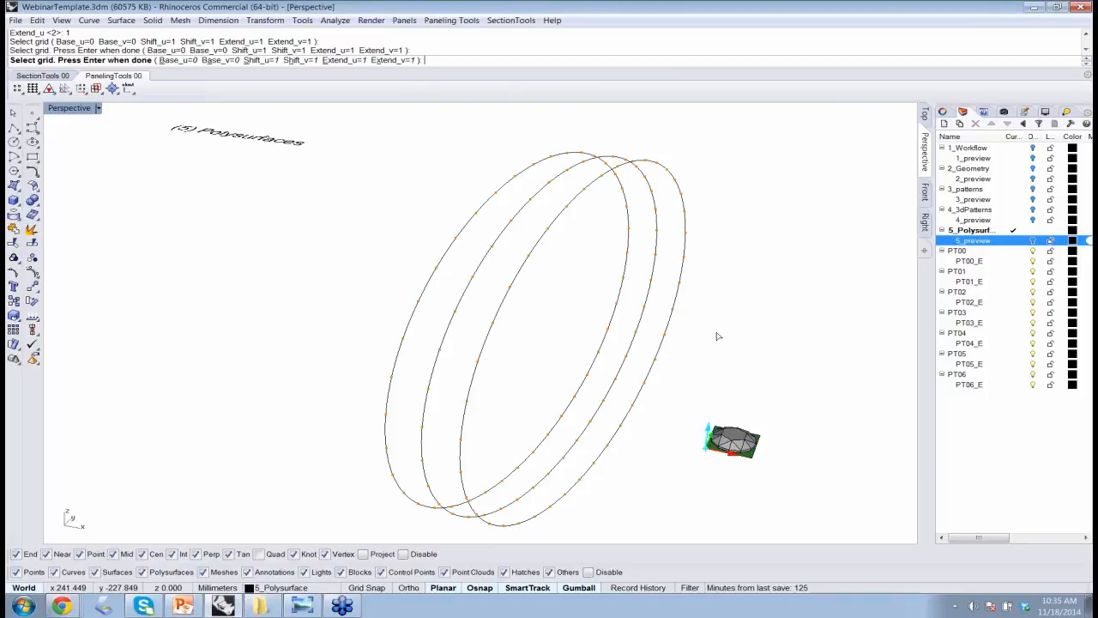
key(Return)
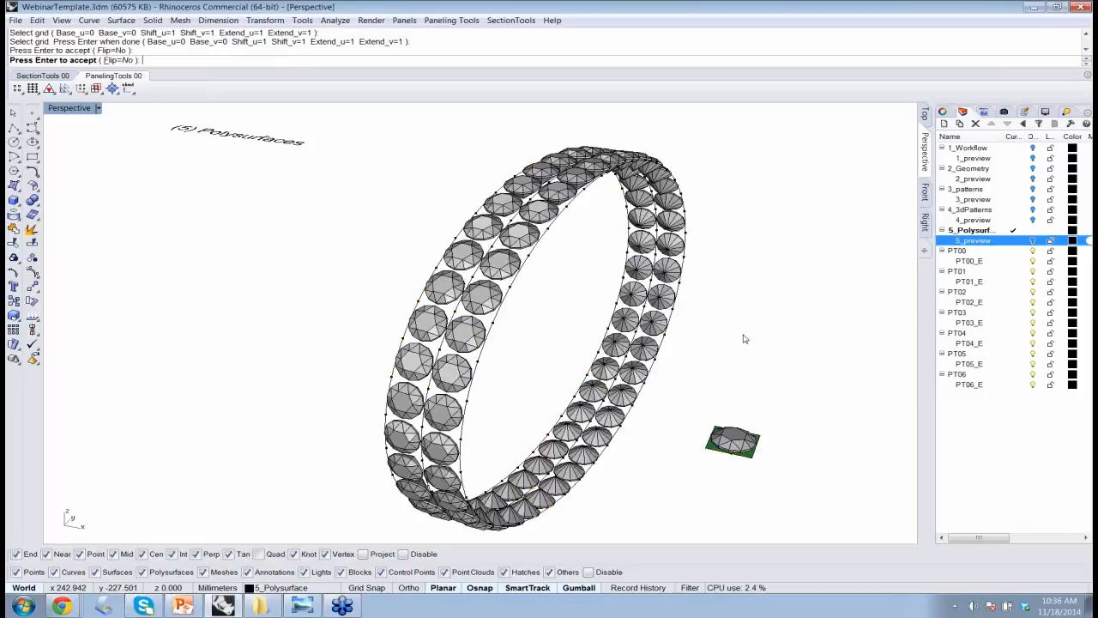
key(Return)
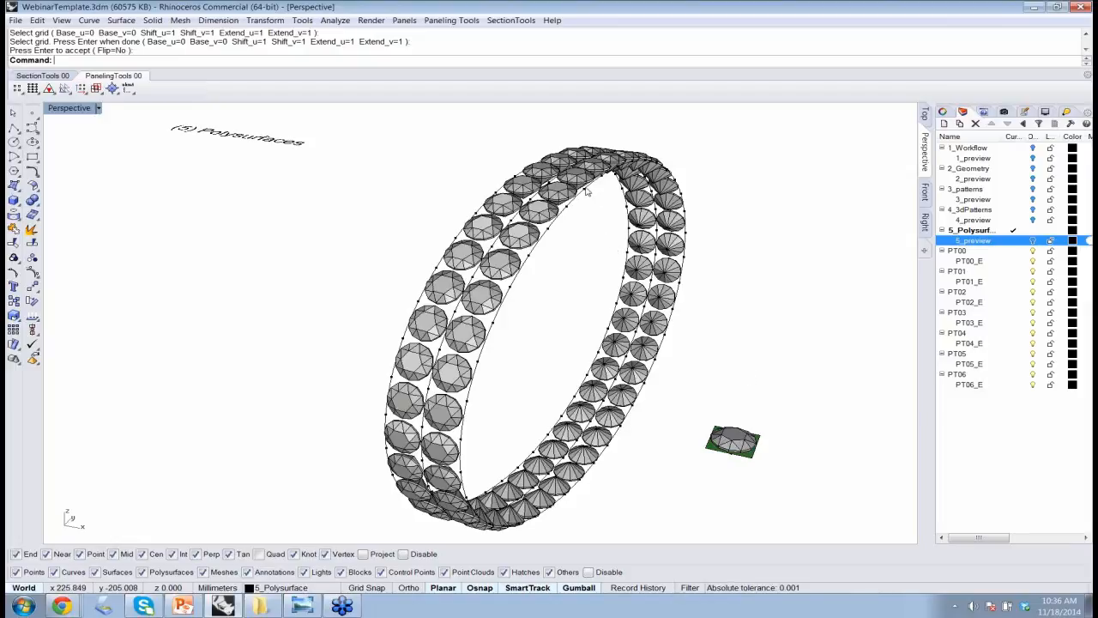
Unhide only the ring surface with ShowSelected and view the gem rows on it.
text(Sh)
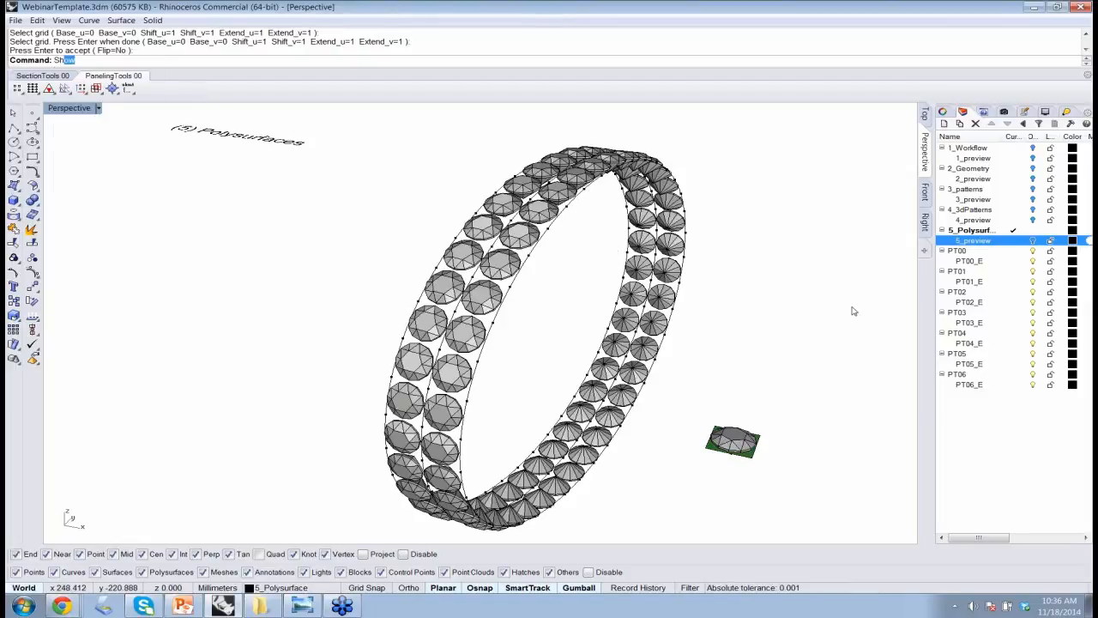
text(owSe)
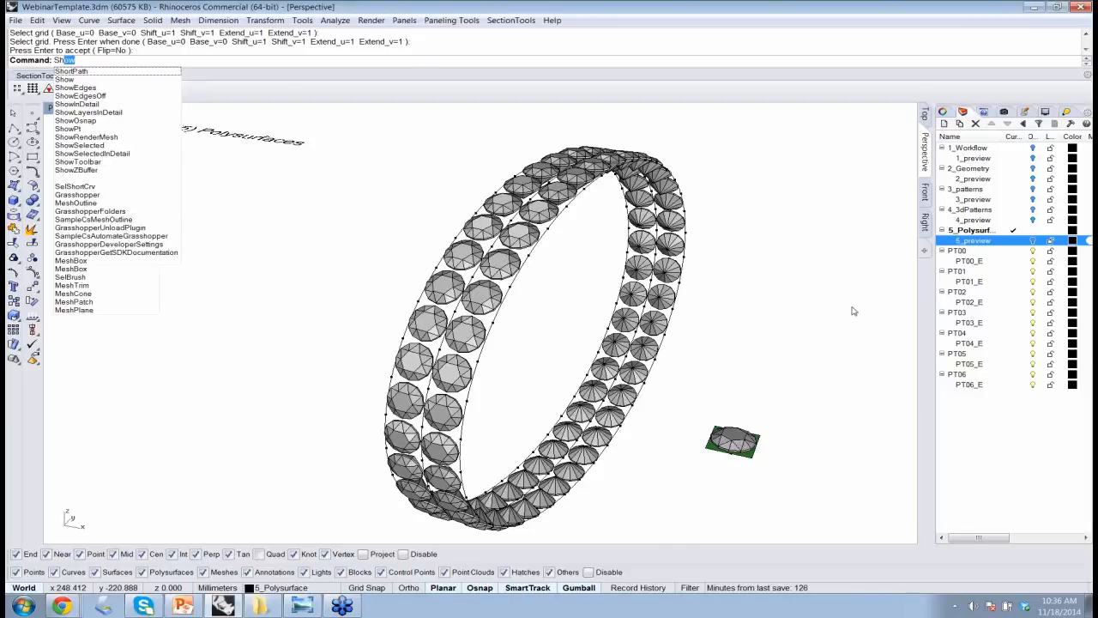
key(Return)
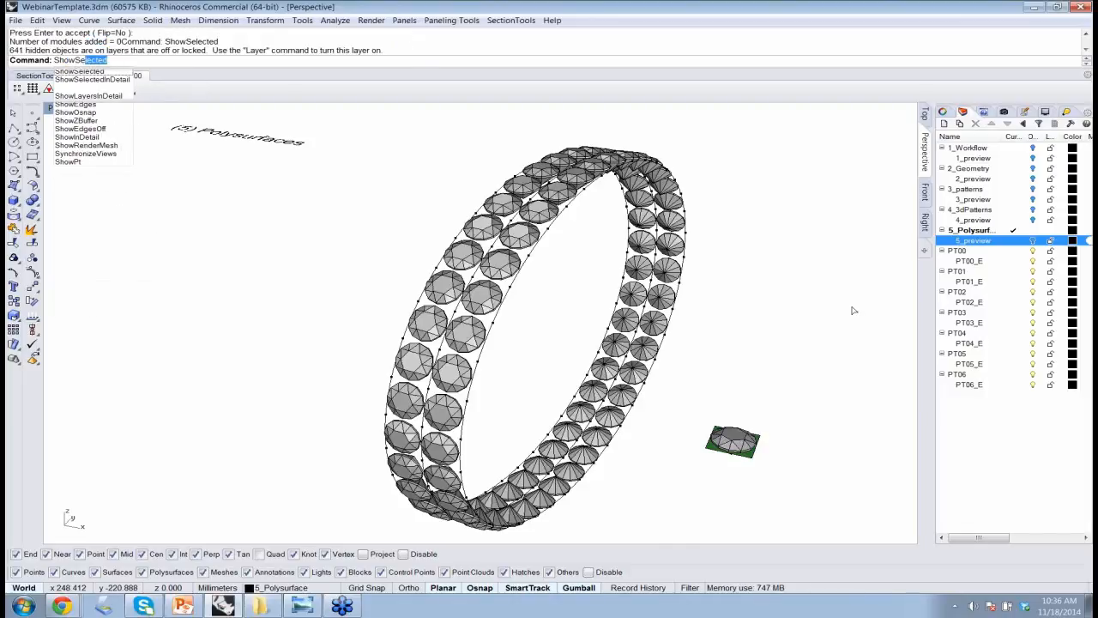
key(Return)
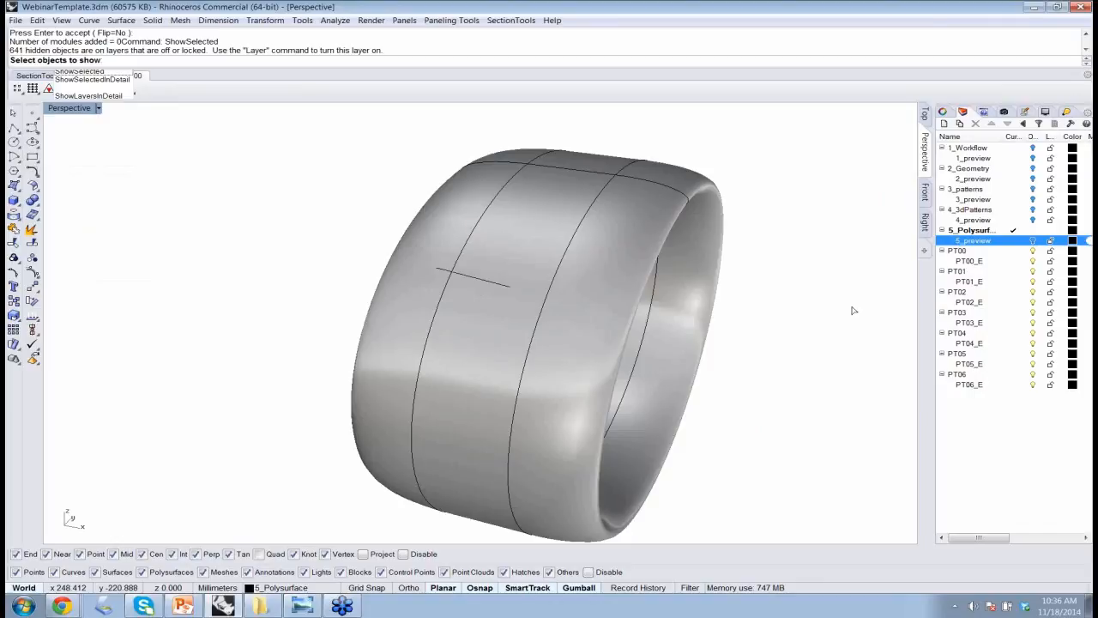
click(605, 343)
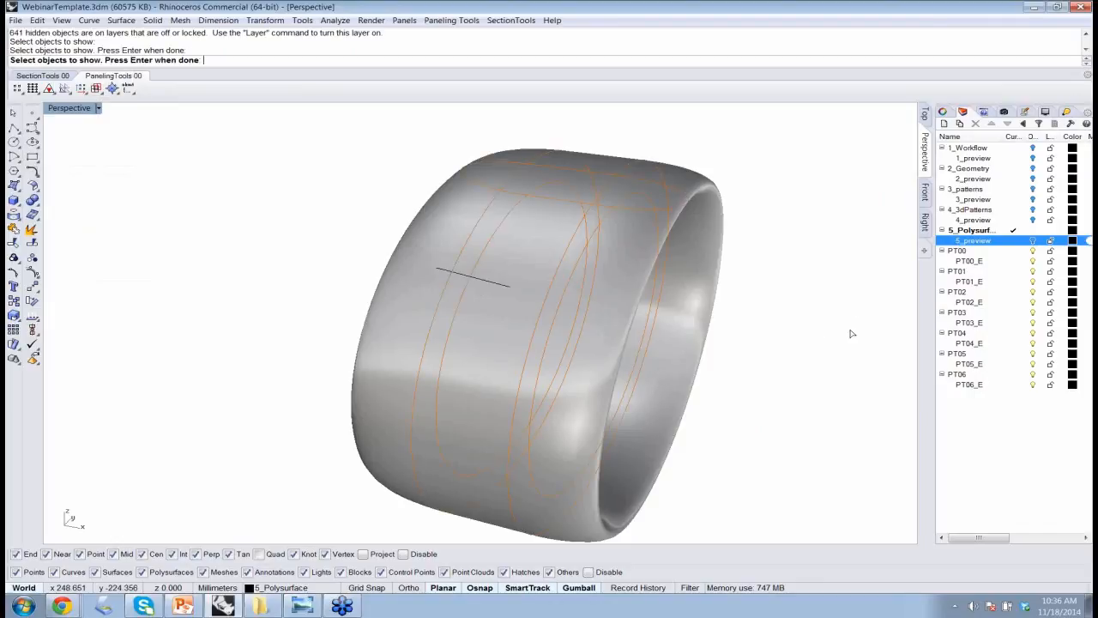
key(Return)
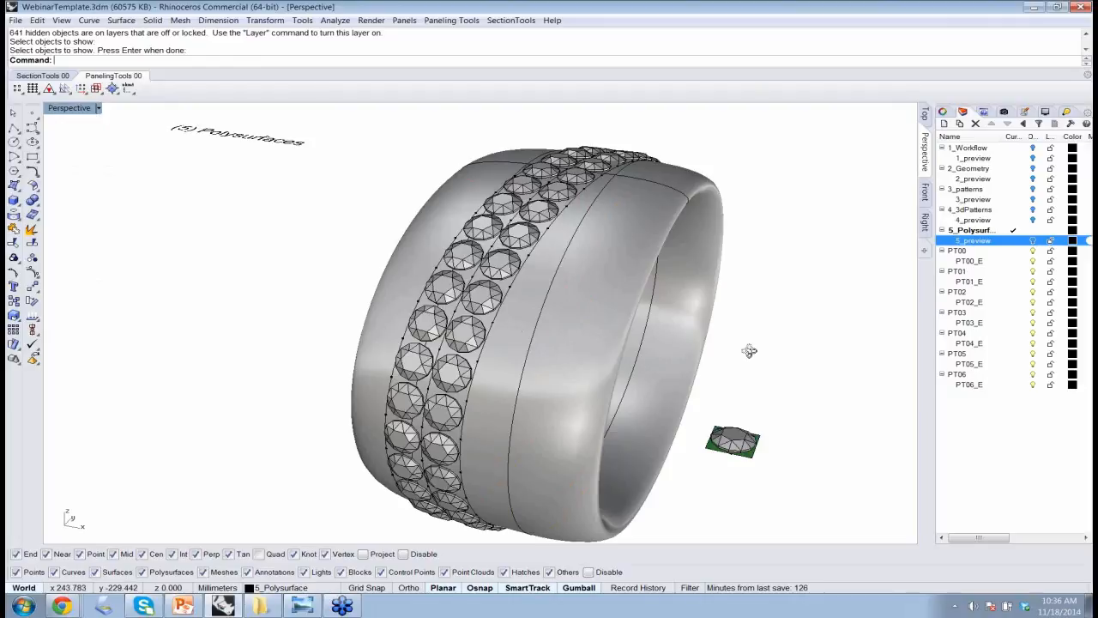
mouse_move(749, 351)
right_down()
mouse_move(703, 336)
mouse_move(752, 359)
mouse_move(738, 360)
right_up()
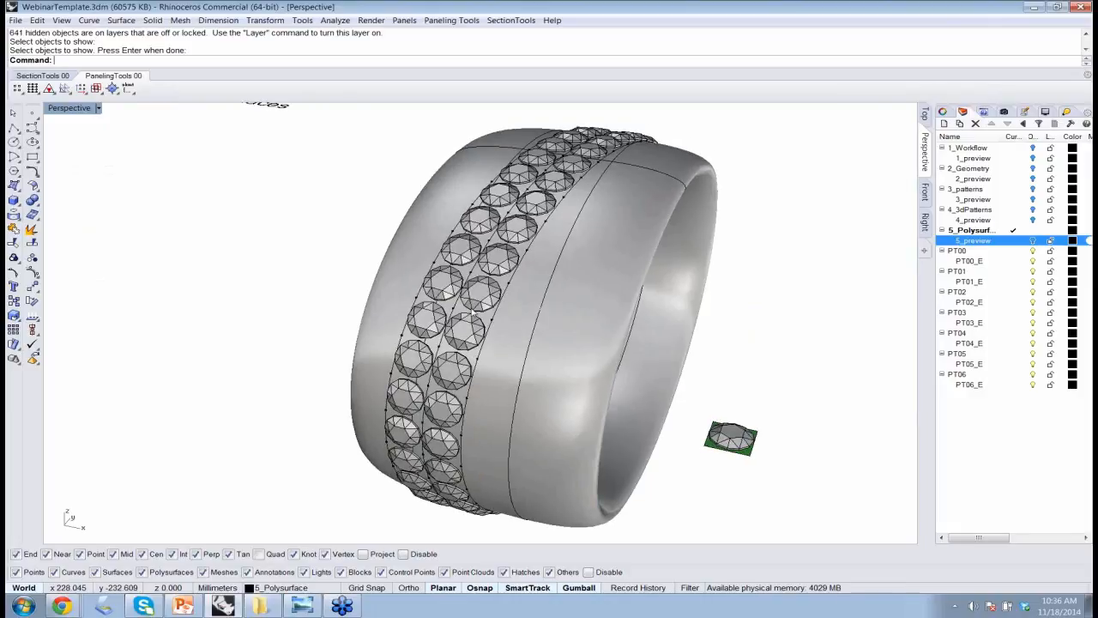